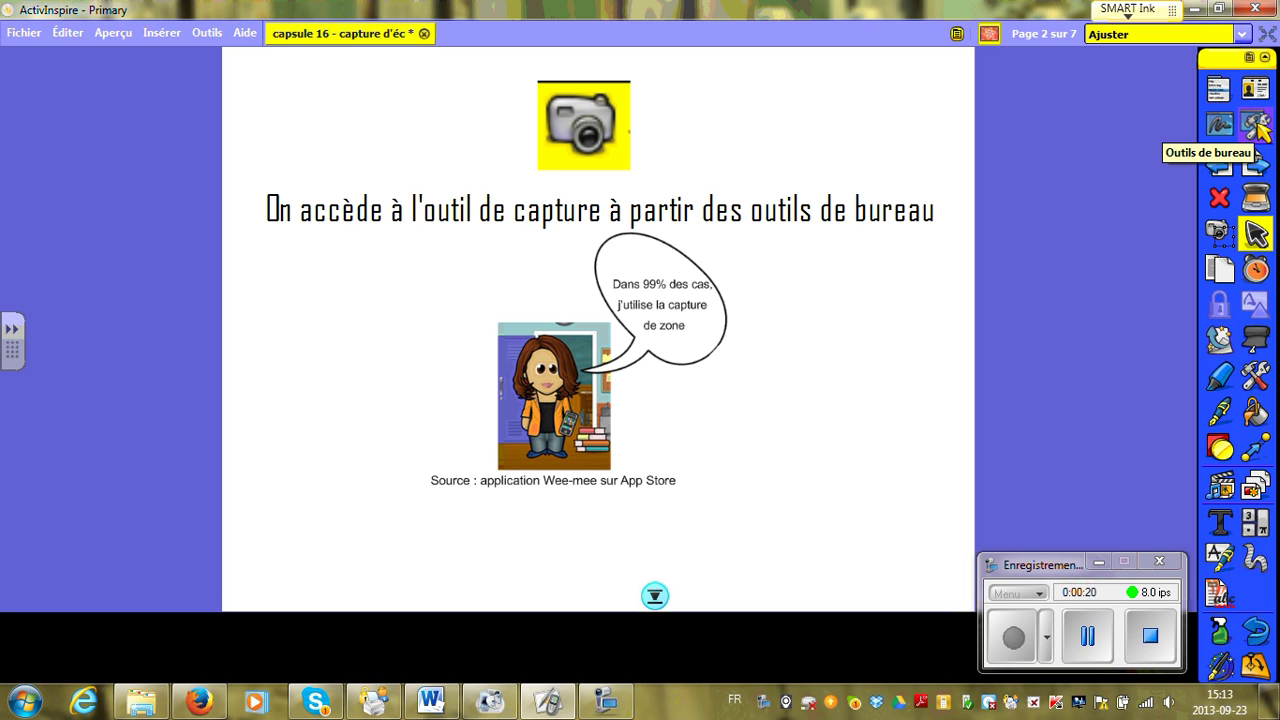
Step: Display the floating desktop tools, look at the screen capture tool among them, and return to the flipchart
click(1257, 126)
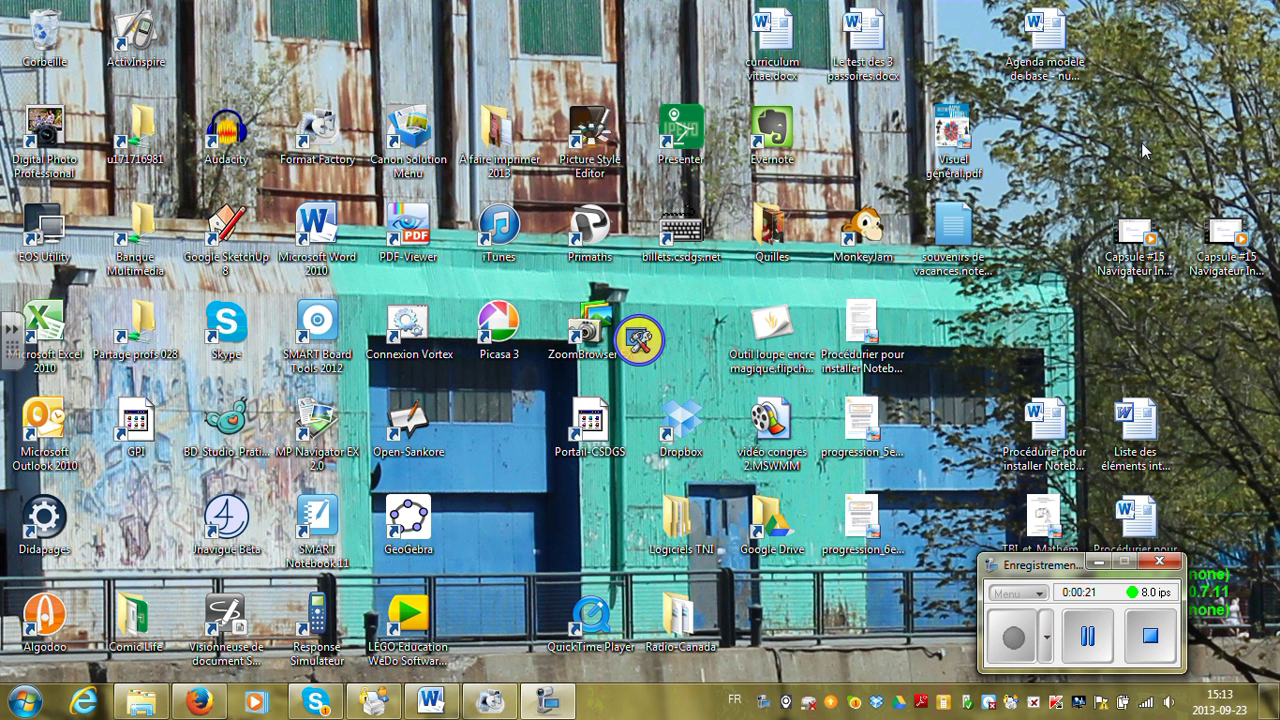
click(640, 340)
drag(637, 342, 1080, 98)
click(1045, 127)
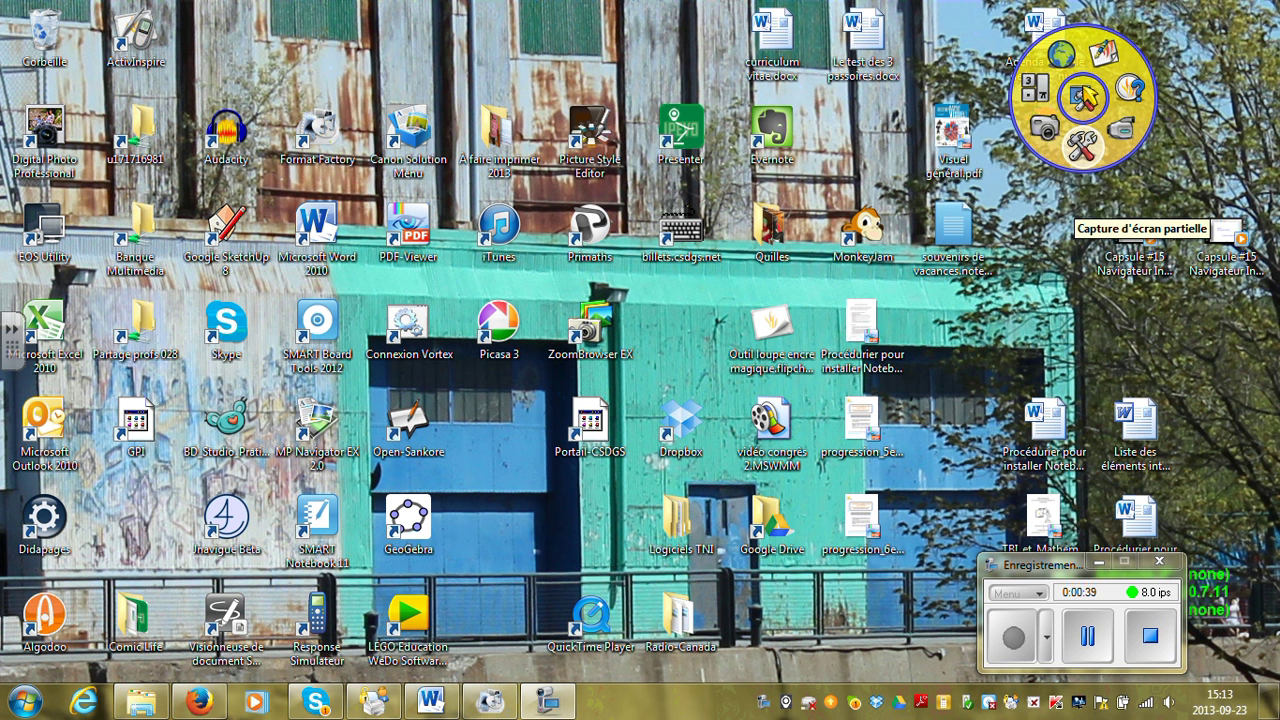
click(1100, 52)
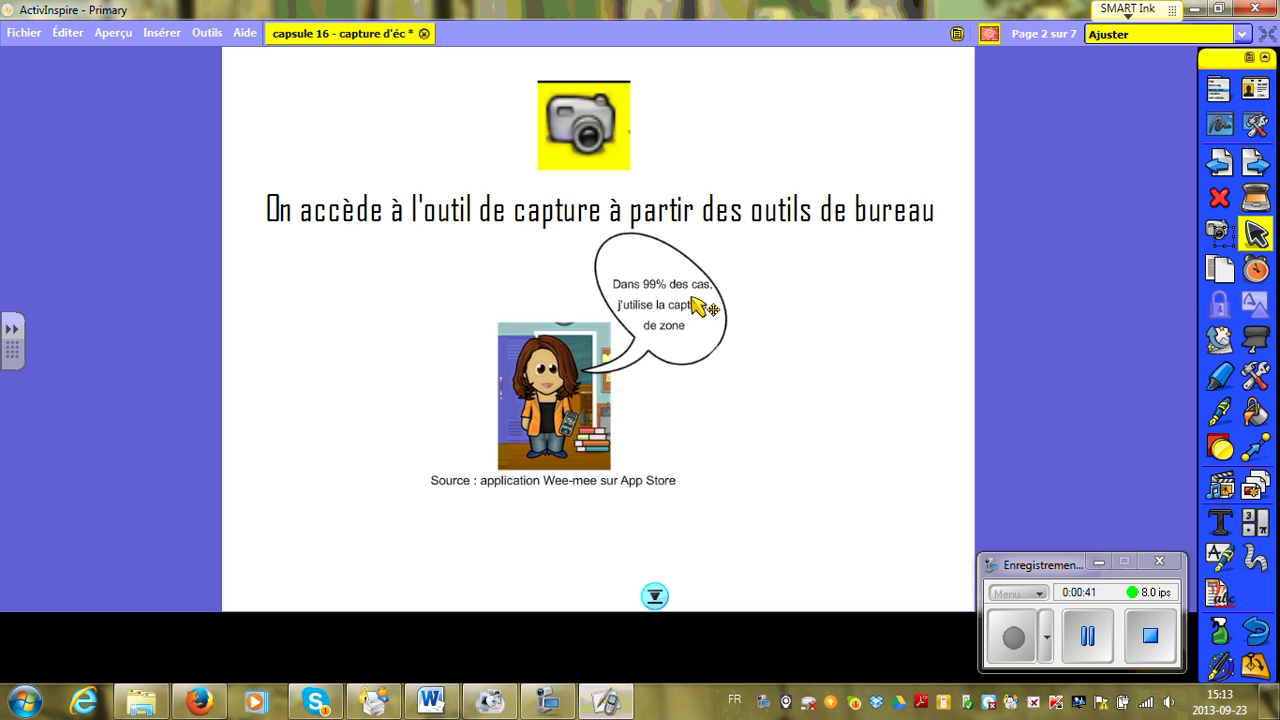
Step: Go to page 3 of the flipchart, display the desktop tools and switch to Firefox
click(1258, 164)
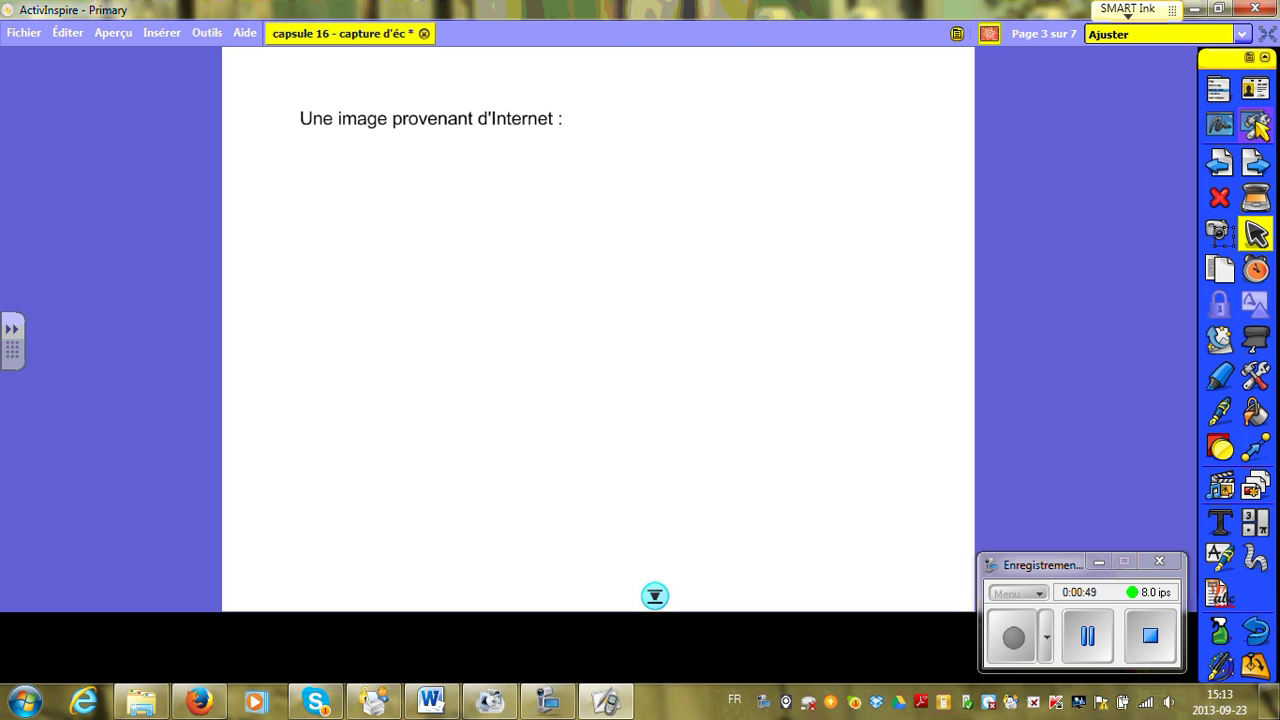
click(1256, 125)
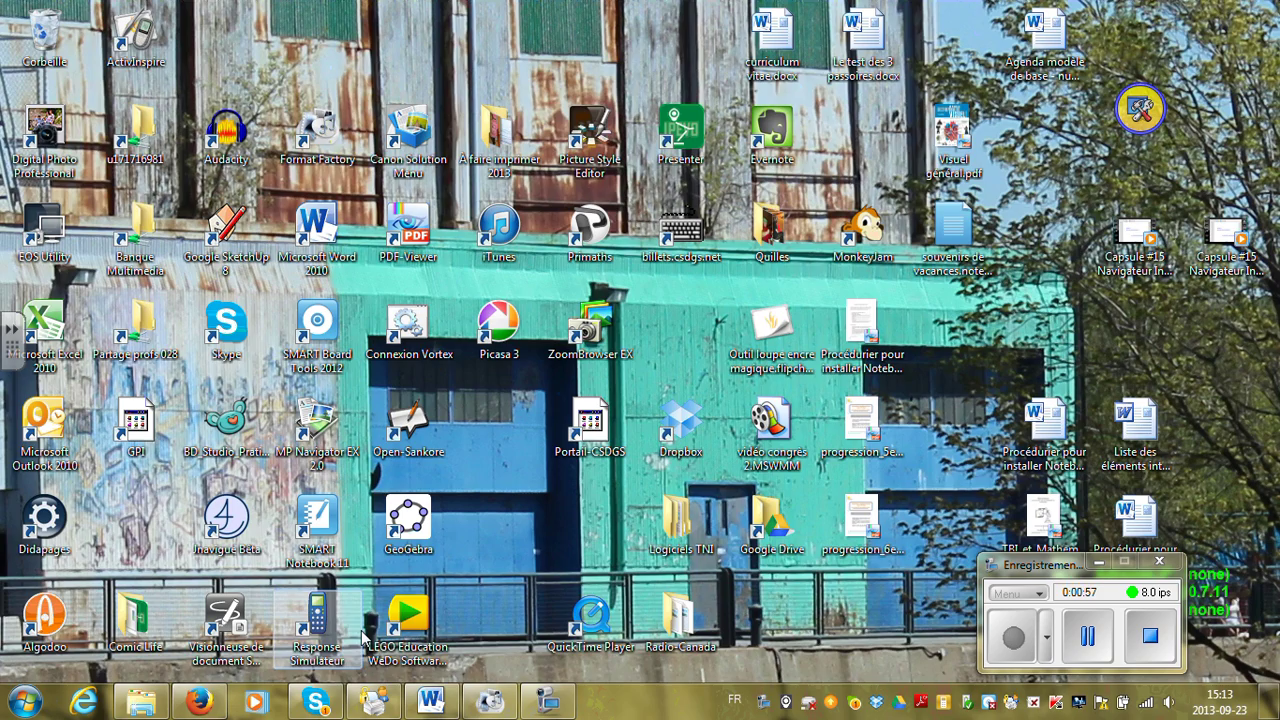
click(199, 701)
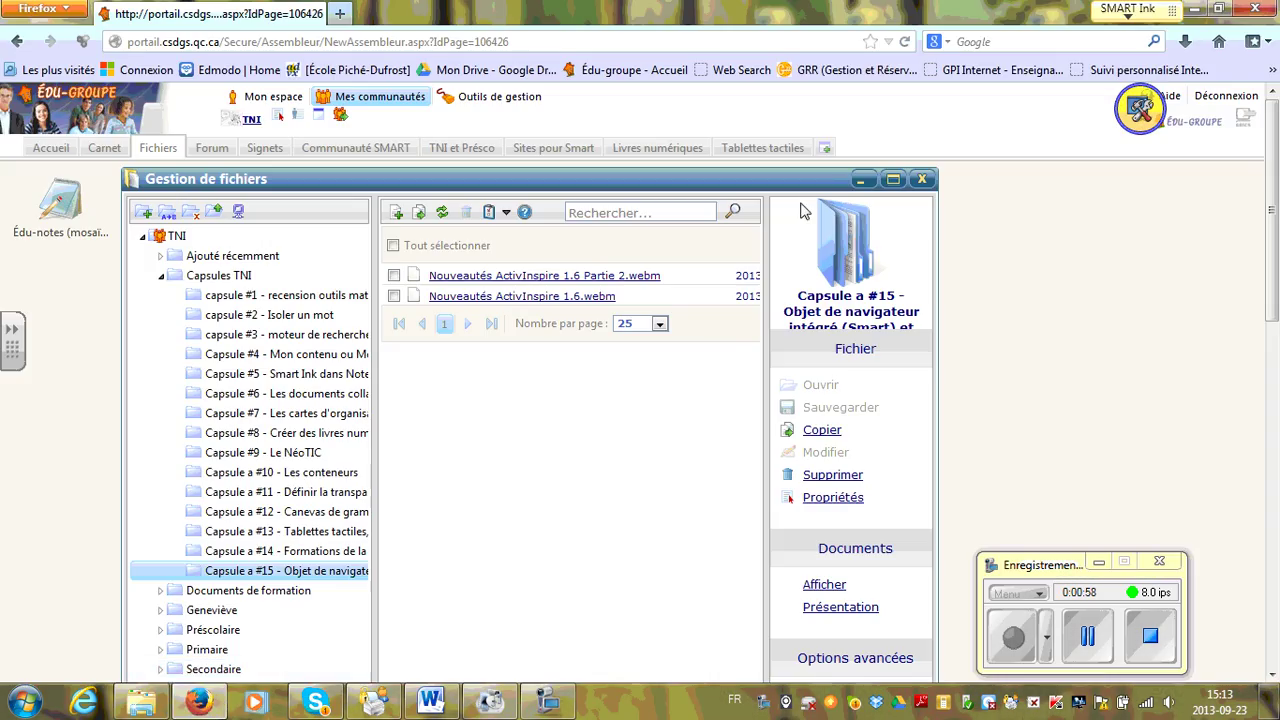
Step: Search Google for "carte géographique du Québec image" and open the map image showing Québec and Ontario in red-orange
click(1064, 44)
text(c)
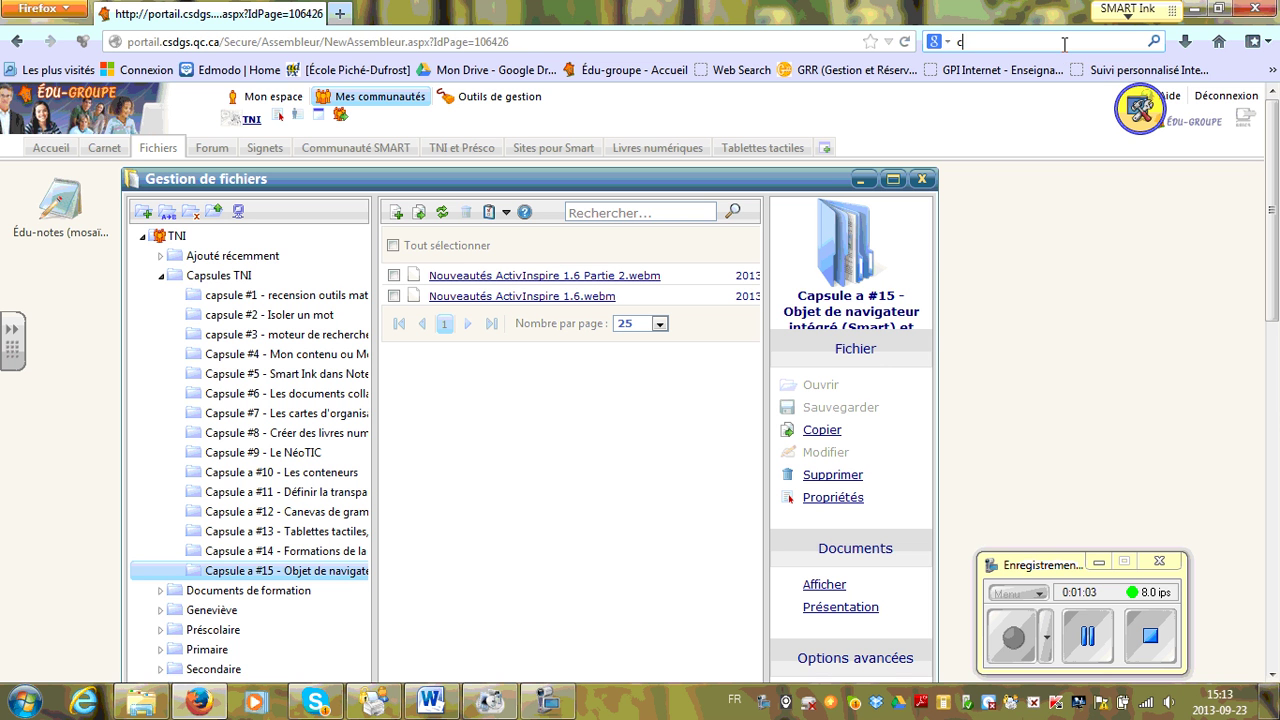
text(arte géogra)
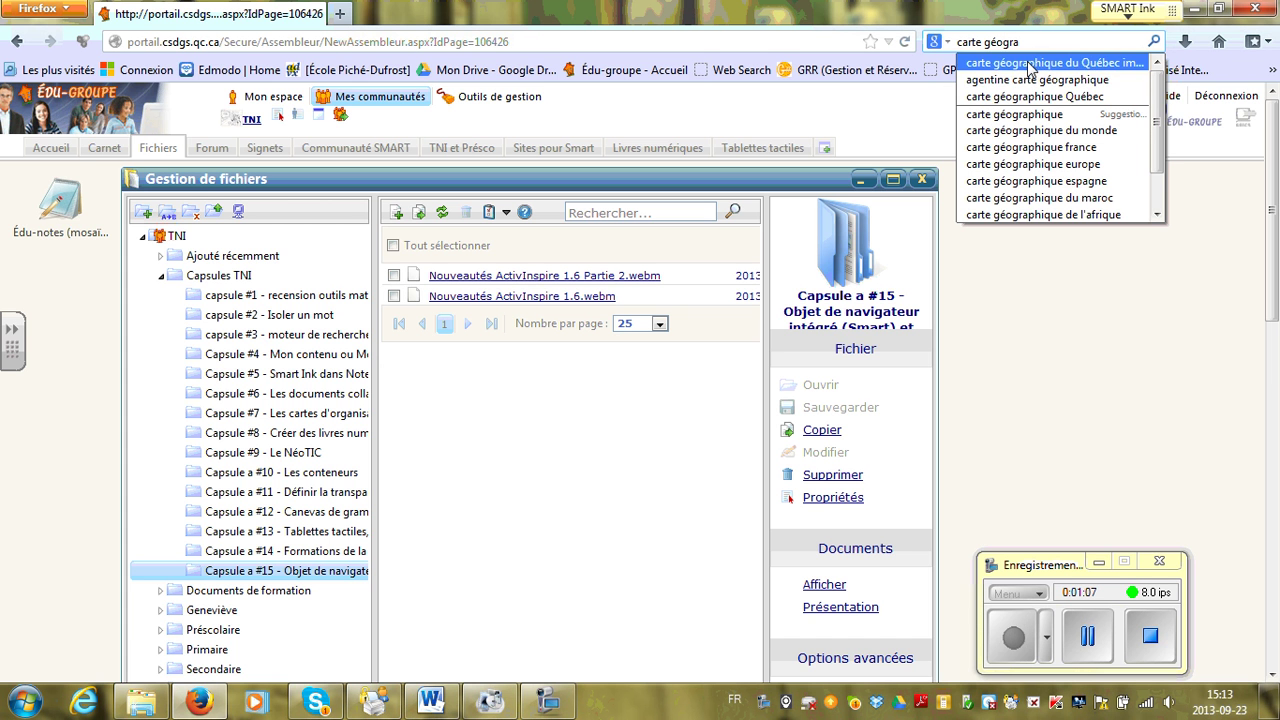
click(1023, 64)
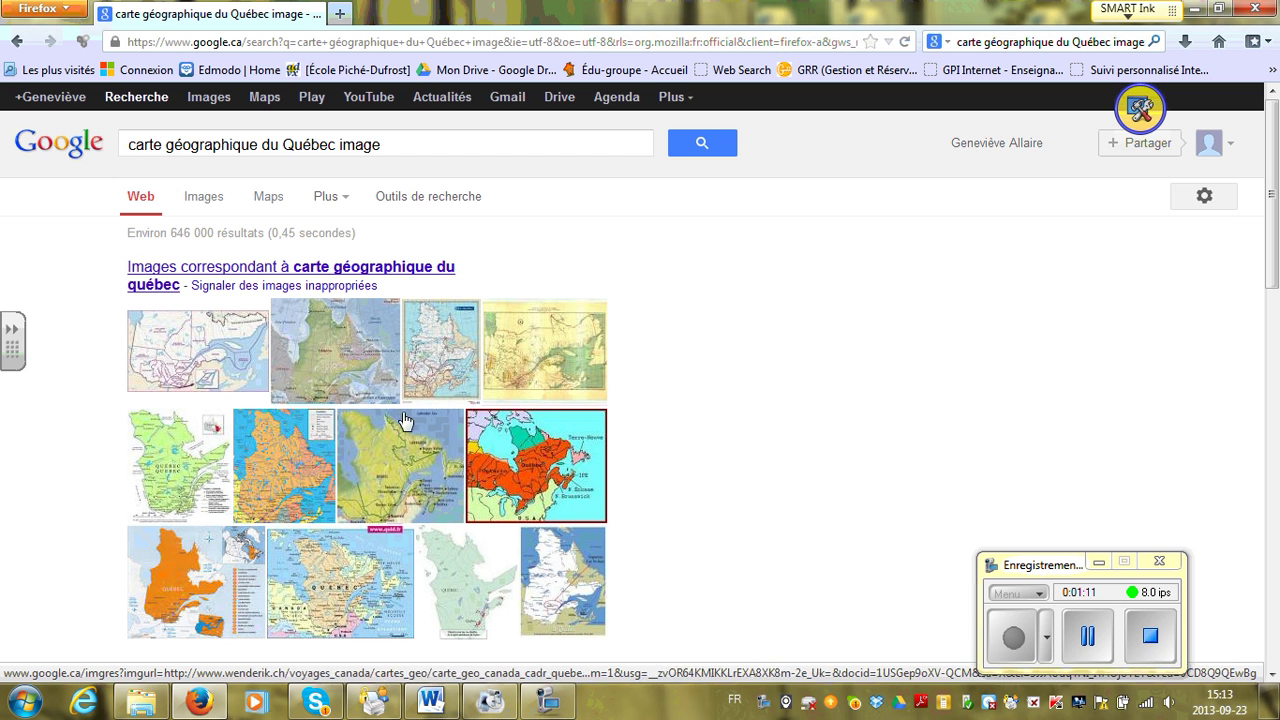
click(524, 463)
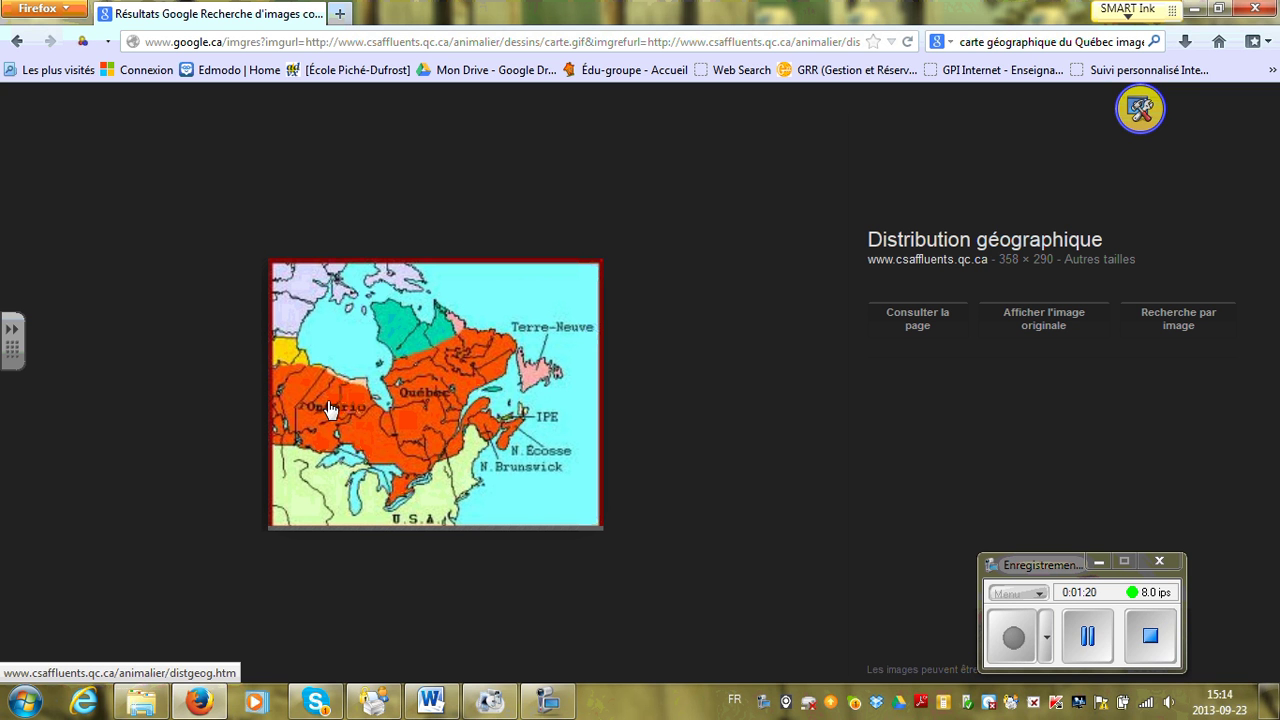
Step: Start an area screen capture and frame the Québec part of the map with an area about 233 wide by 236 high
click(1141, 108)
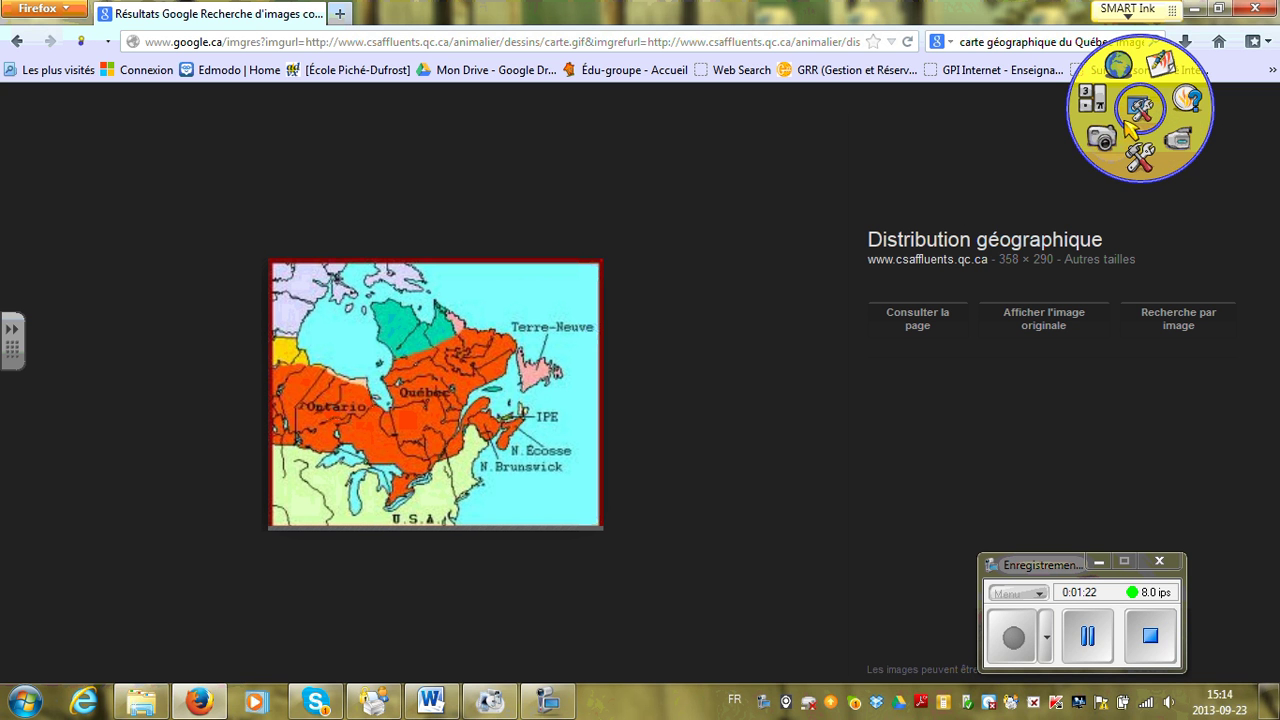
mouse_move(1094, 136)
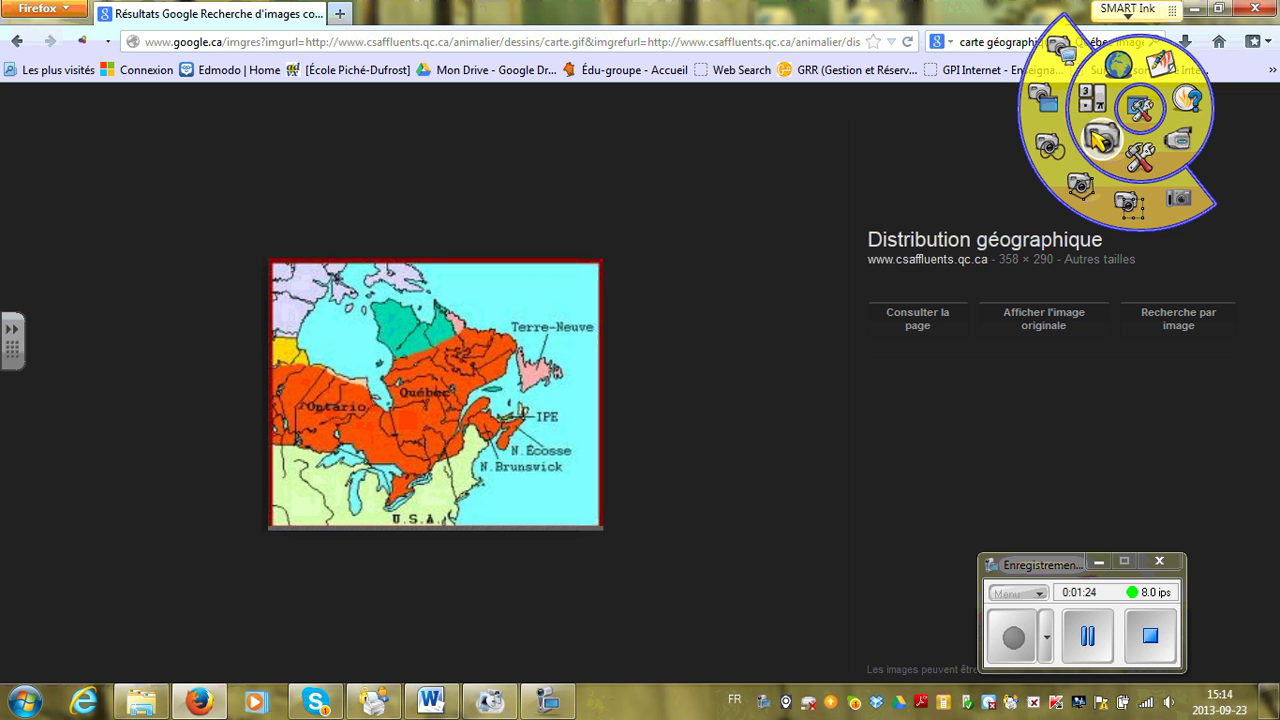
click(1128, 207)
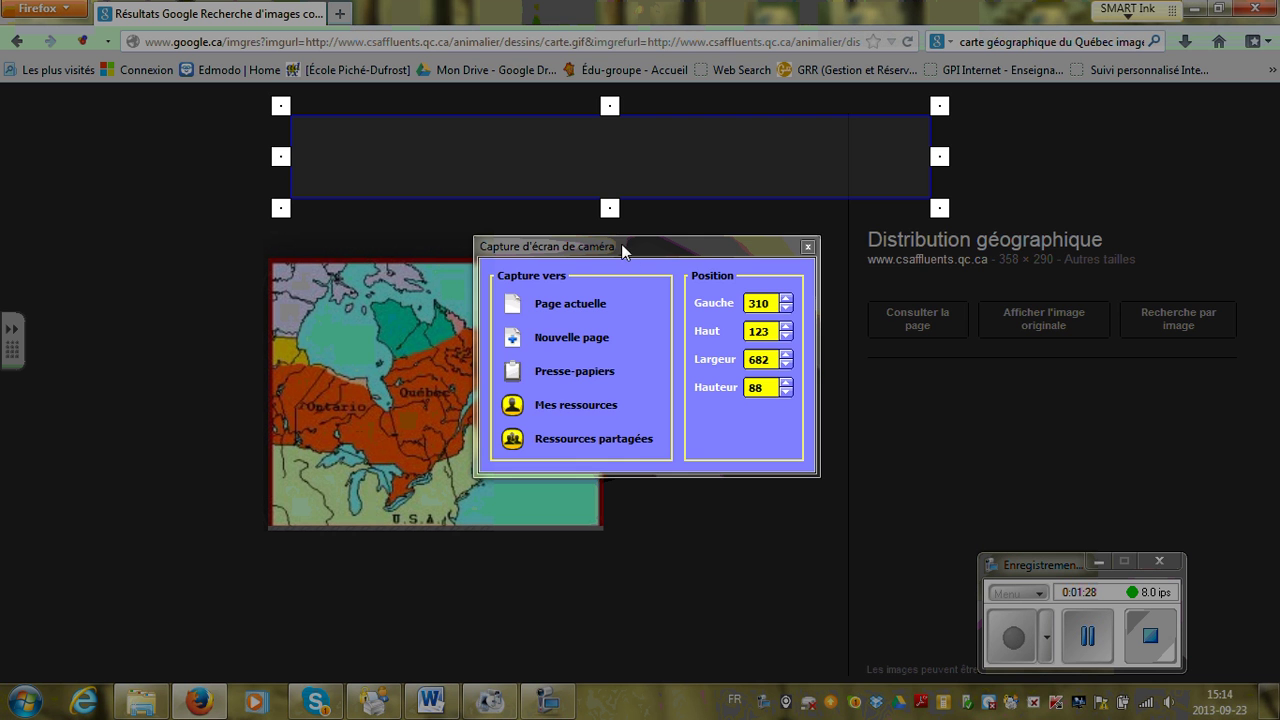
drag(613, 244, 1045, 238)
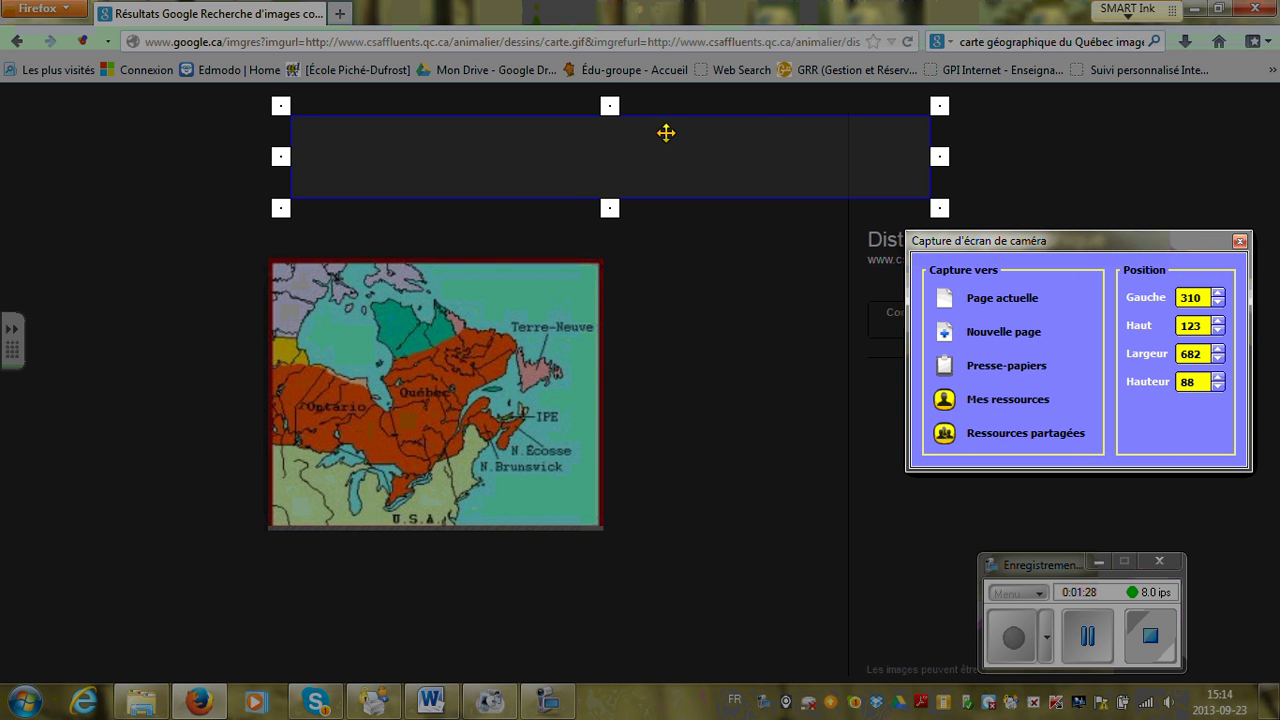
drag(664, 133, 580, 284)
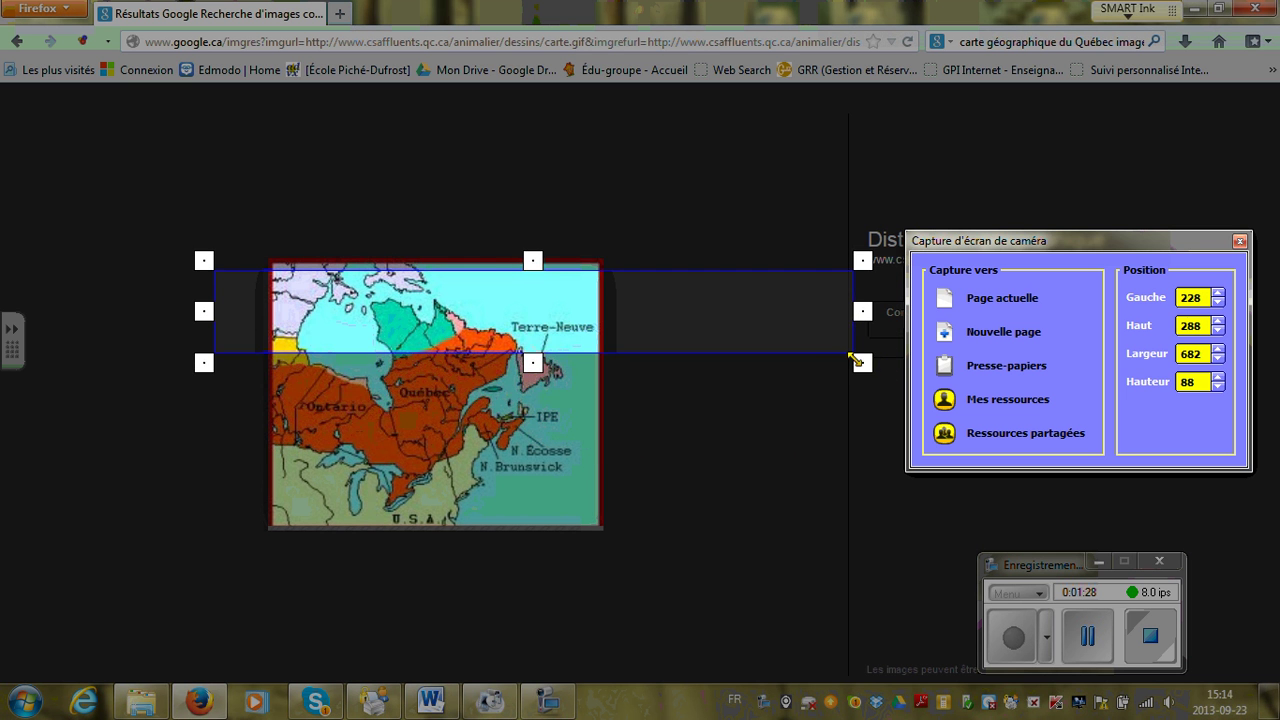
drag(857, 363, 536, 491)
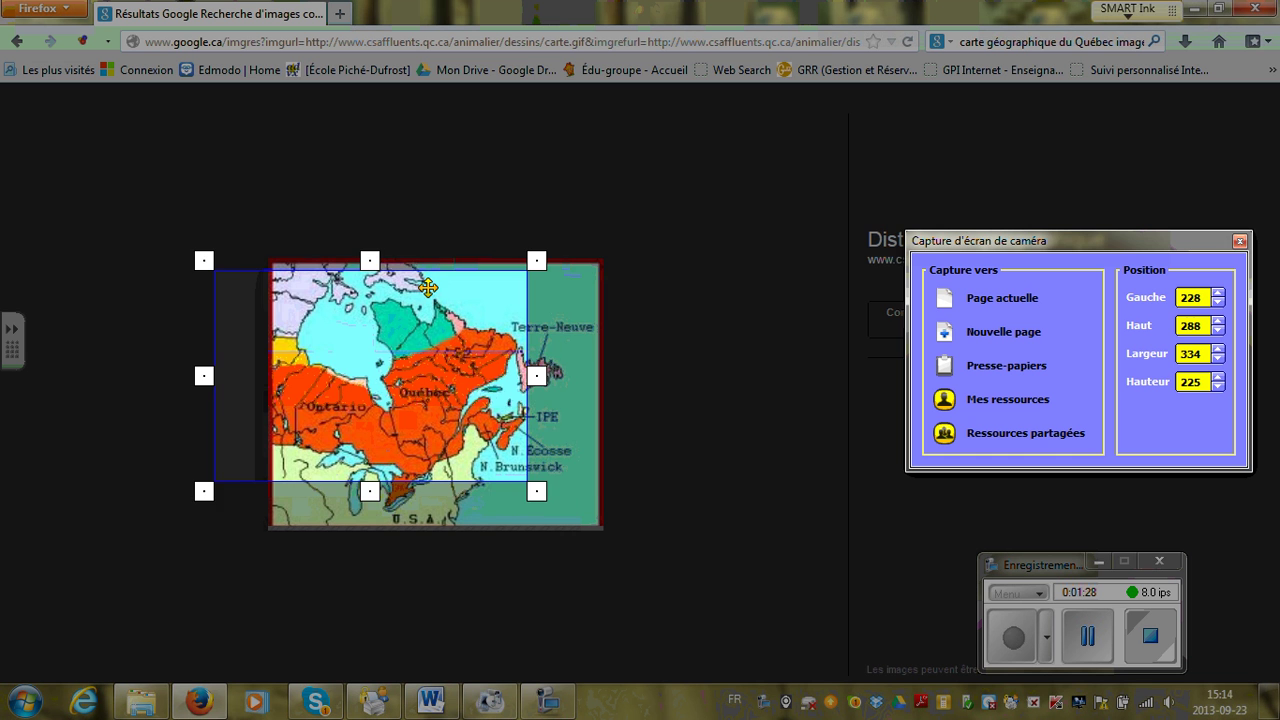
drag(428, 288, 563, 302)
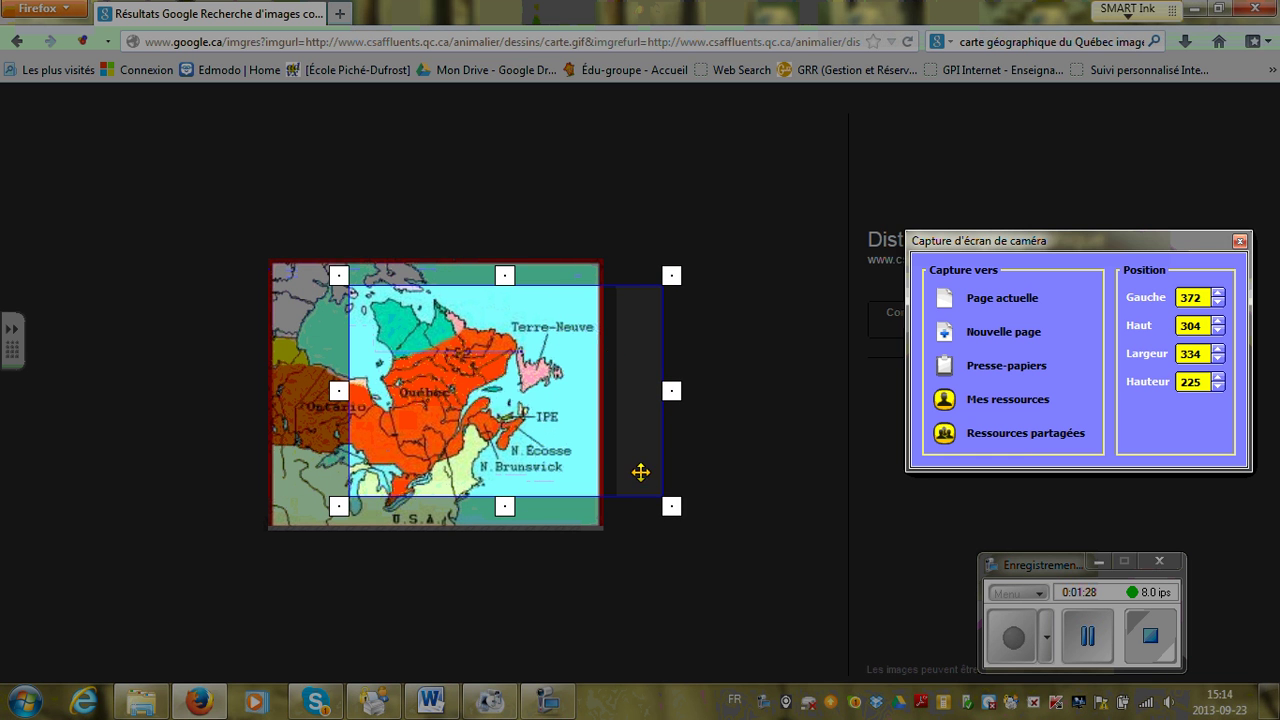
drag(670, 507, 575, 516)
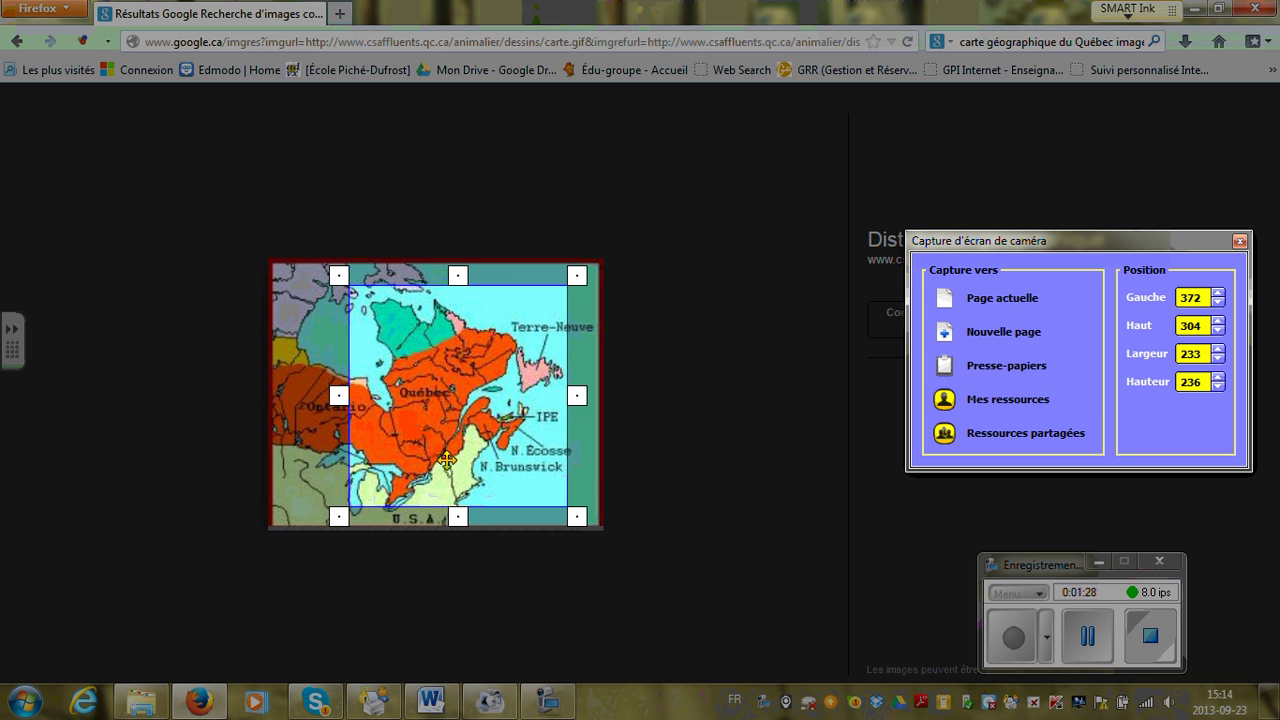
Step: Send the framed capture to the current flipchart page and return to ActivInspire
click(1013, 303)
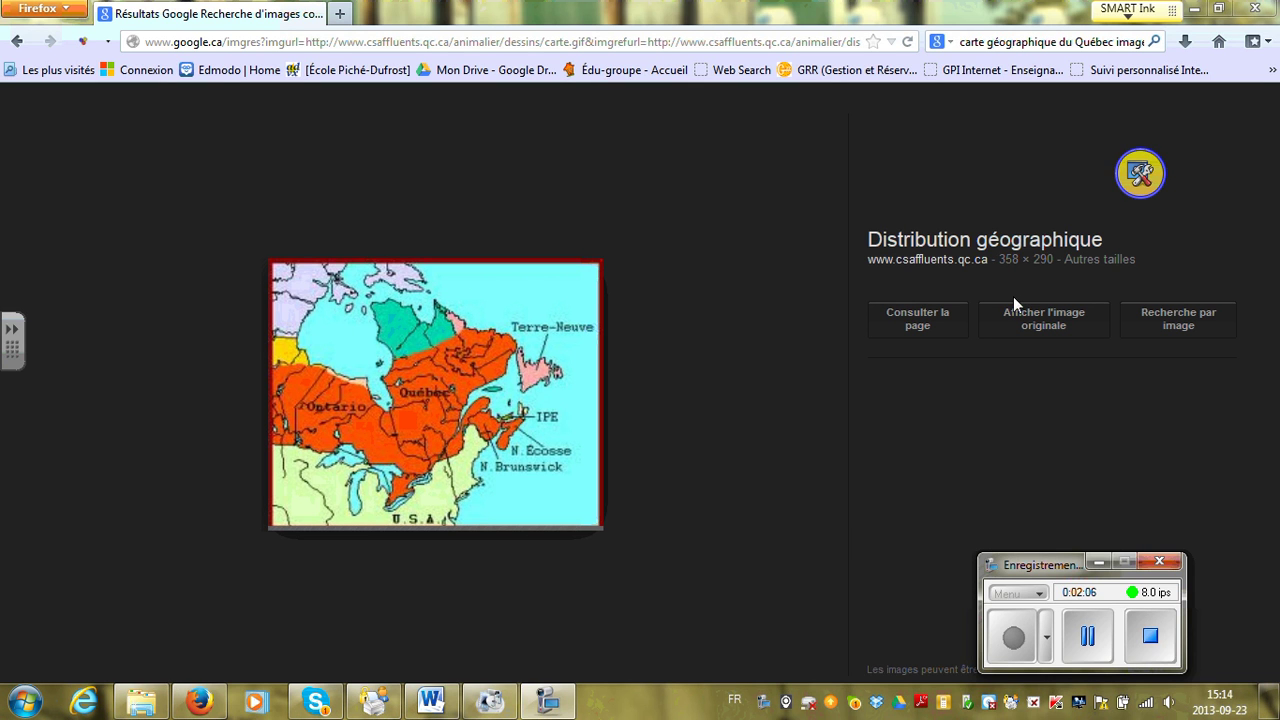
click(1140, 173)
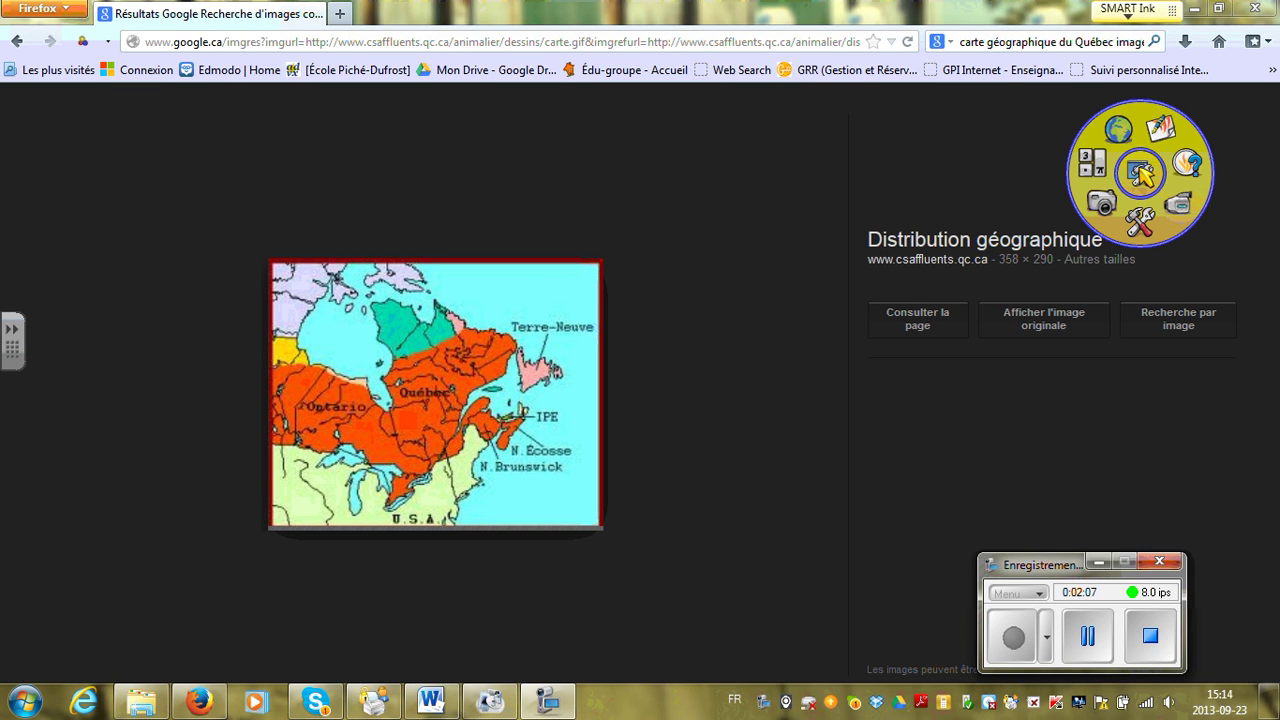
click(1160, 137)
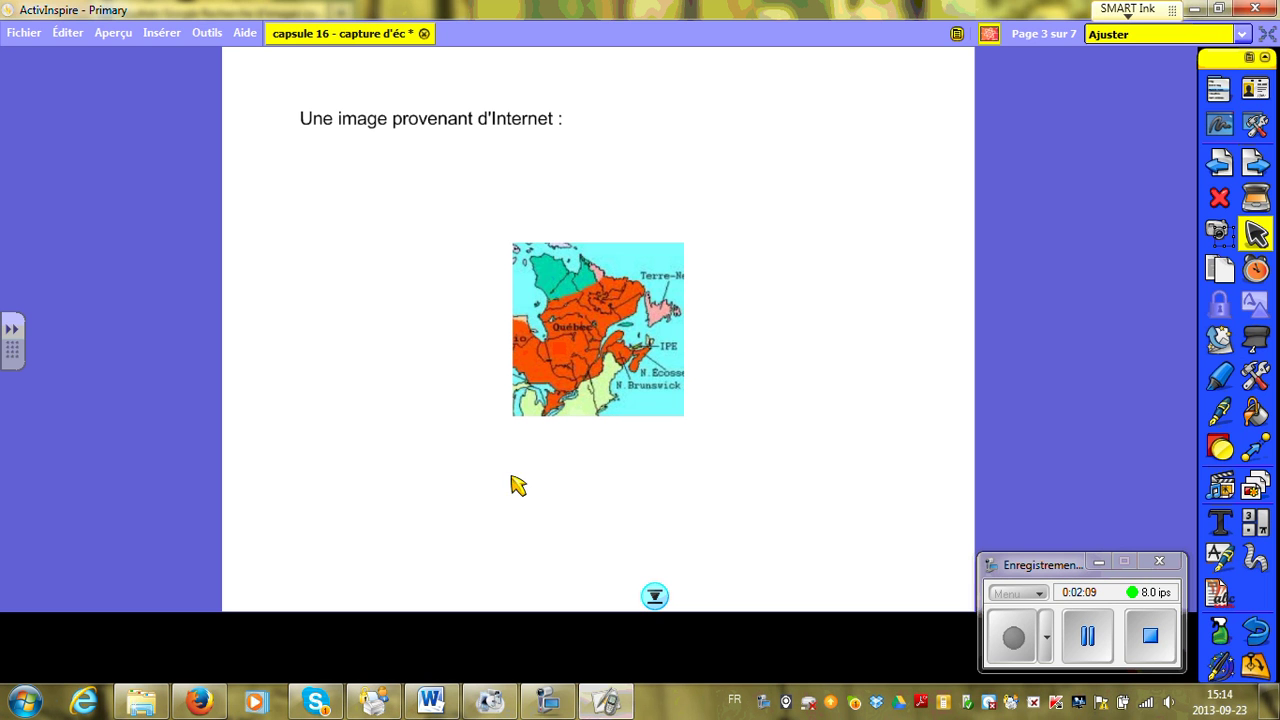
Step: Enlarge the captured map to more than twice its size and position it beneath the "Une image provenant d'Internet :" heading
drag(606, 338, 469, 243)
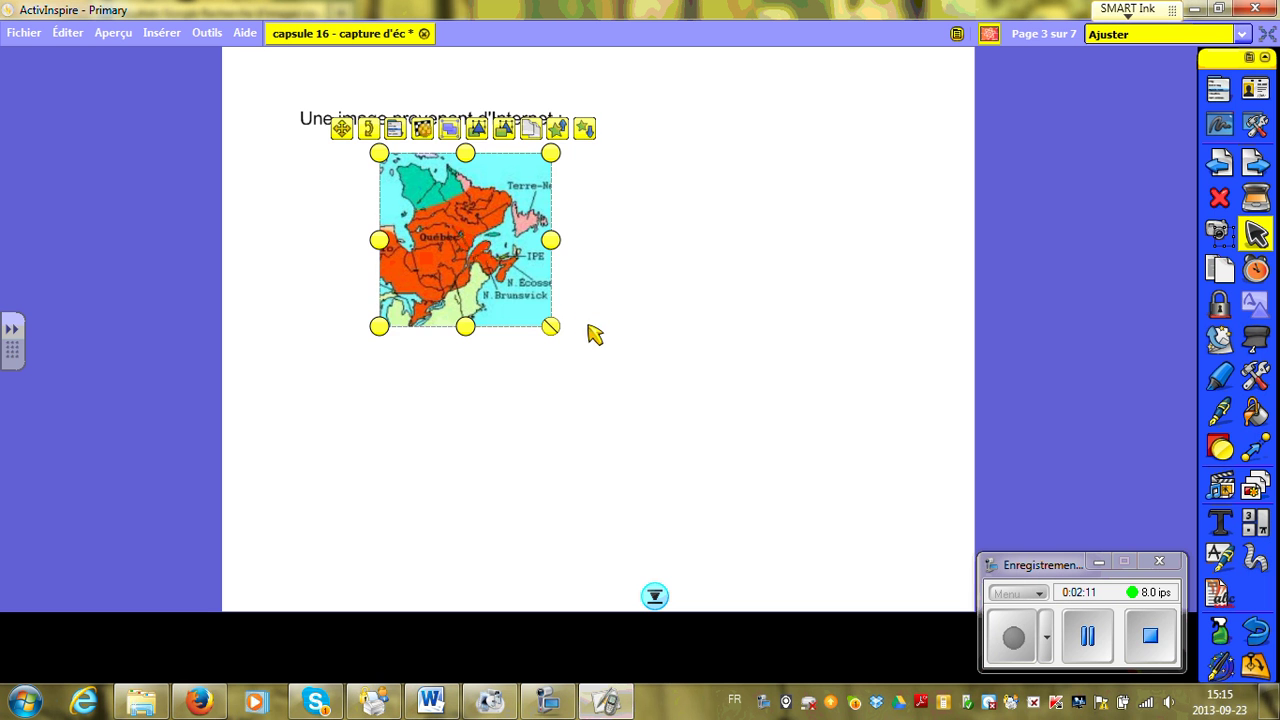
drag(550, 326, 780, 449)
drag(557, 386, 590, 375)
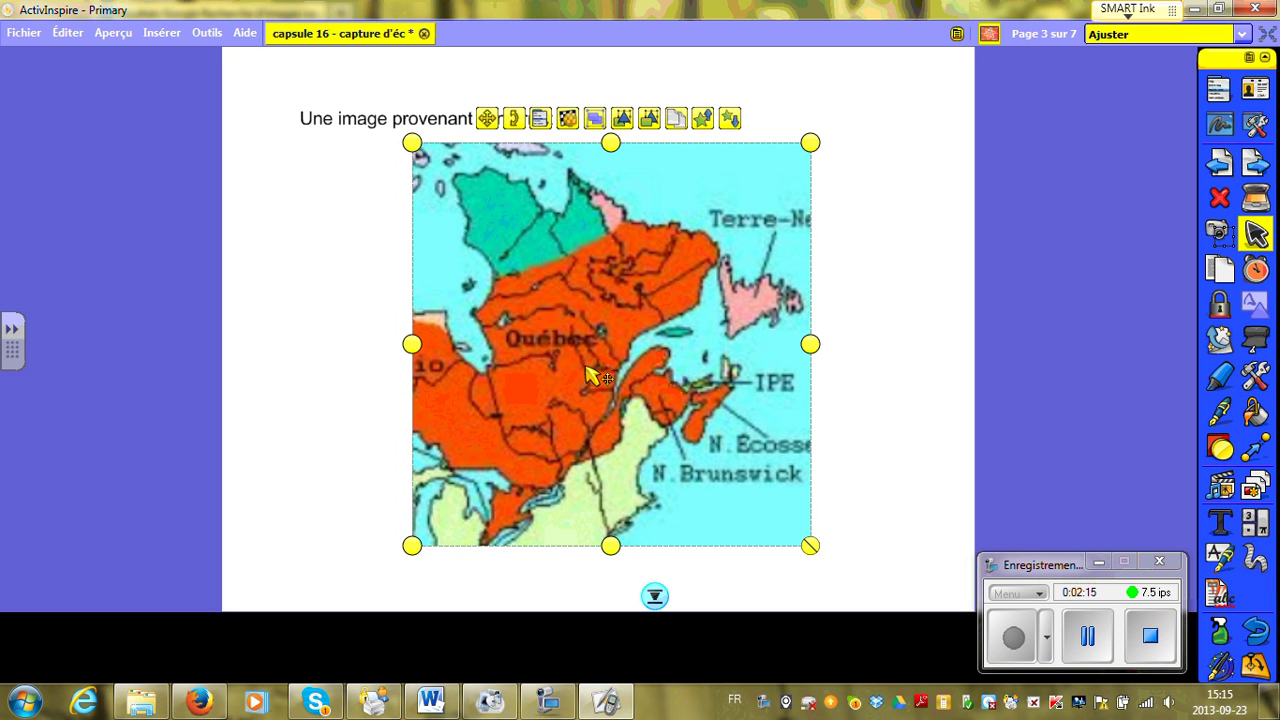
Step: Lock the captured map on the page, try moving it, and check its lock option
click(541, 120)
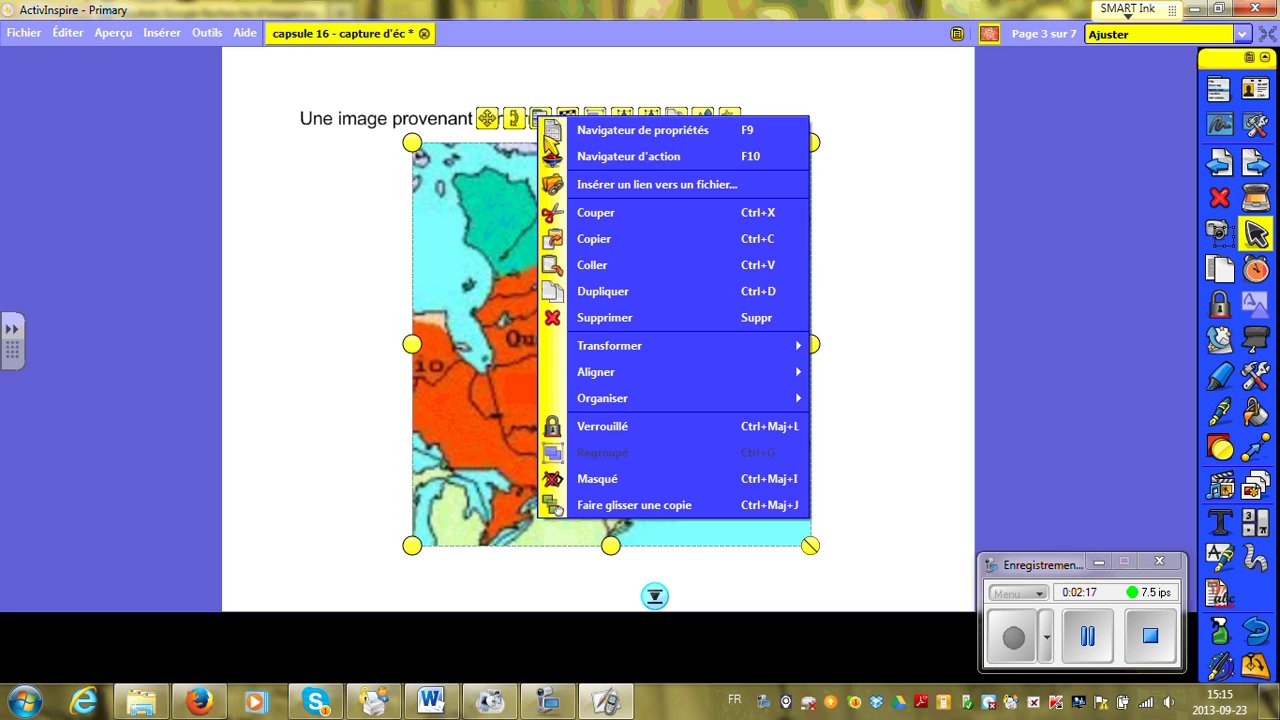
click(586, 426)
drag(612, 265, 605, 258)
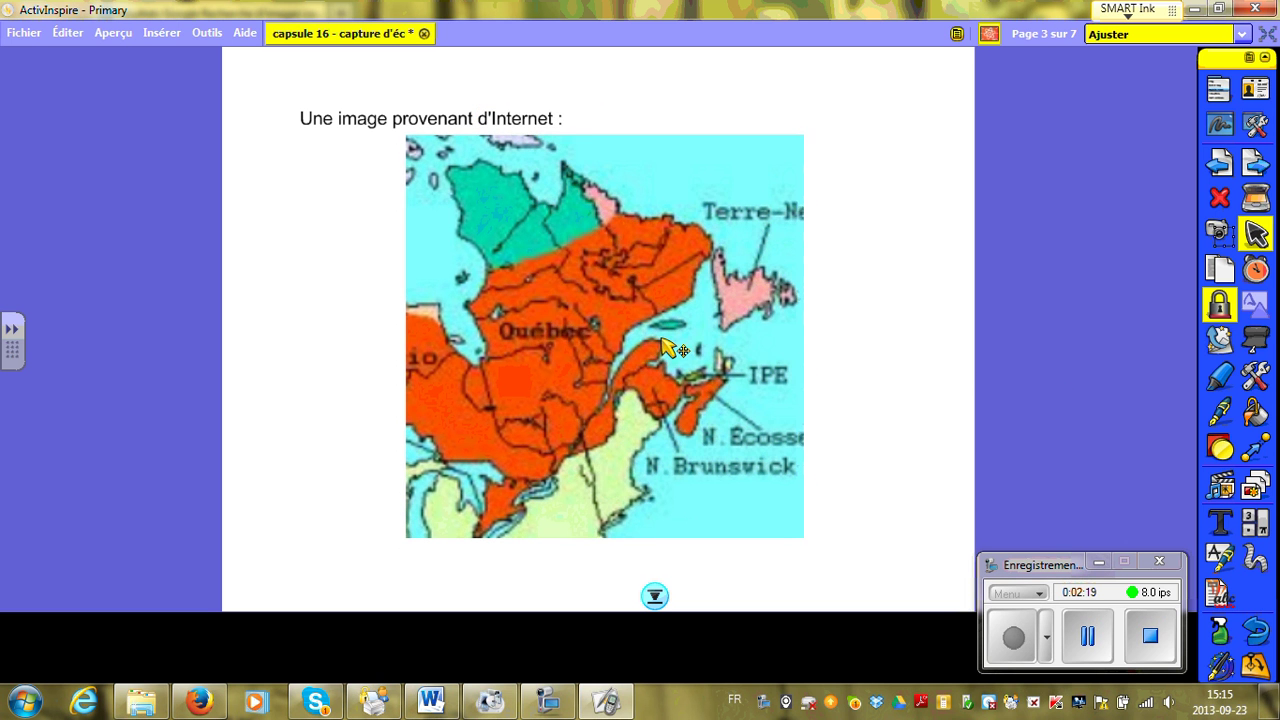
click(535, 113)
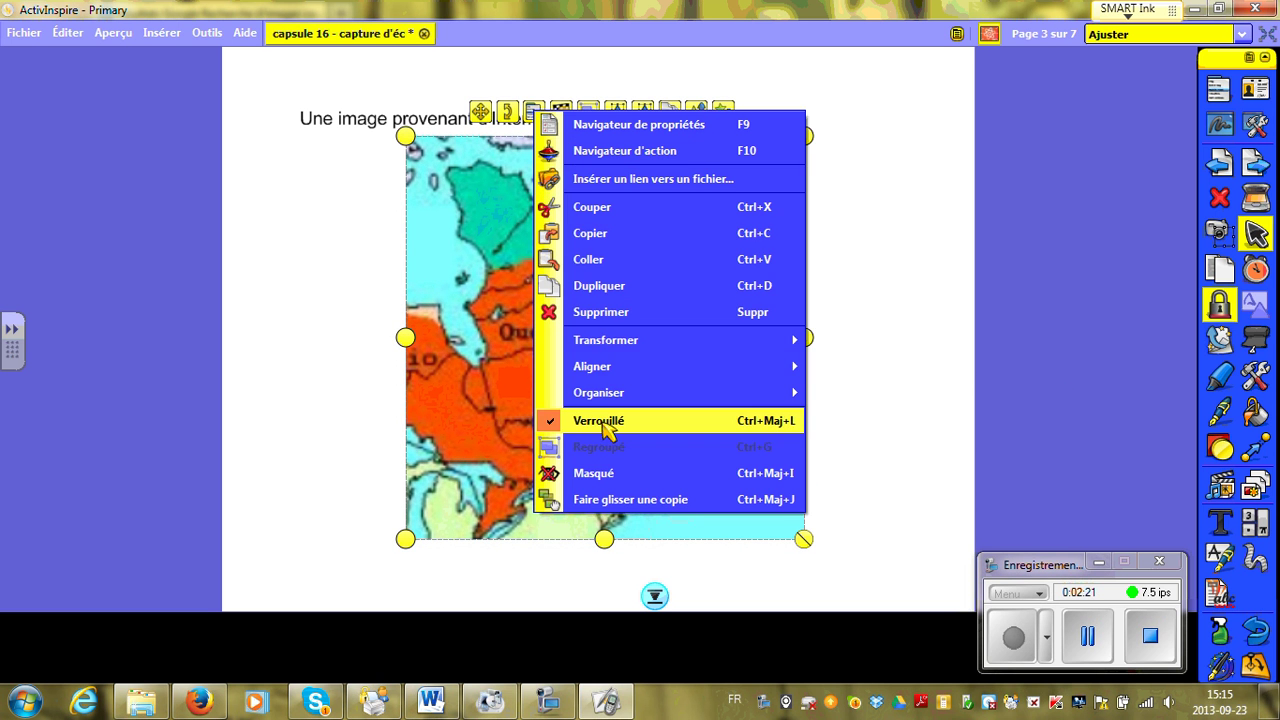
click(897, 388)
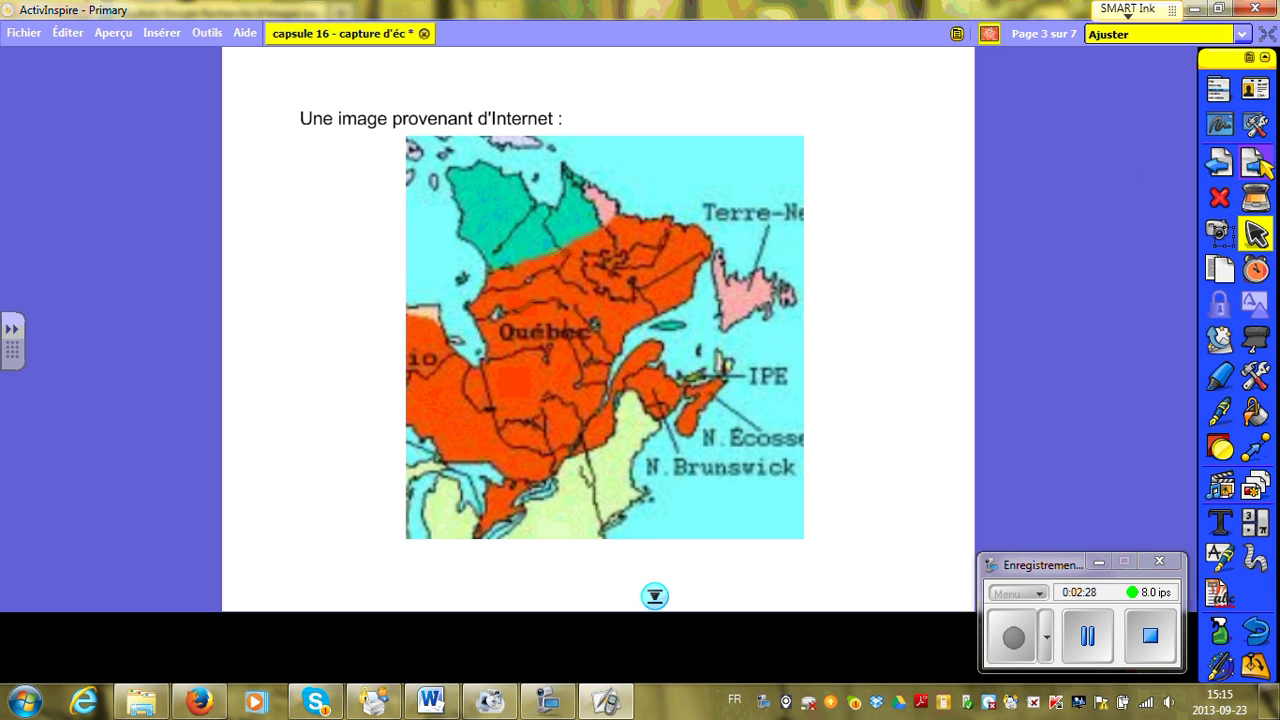
Step: Go to page 4 of the flipchart, display the desktop tools, and switch to Firefox with the tools moved aside
click(1256, 165)
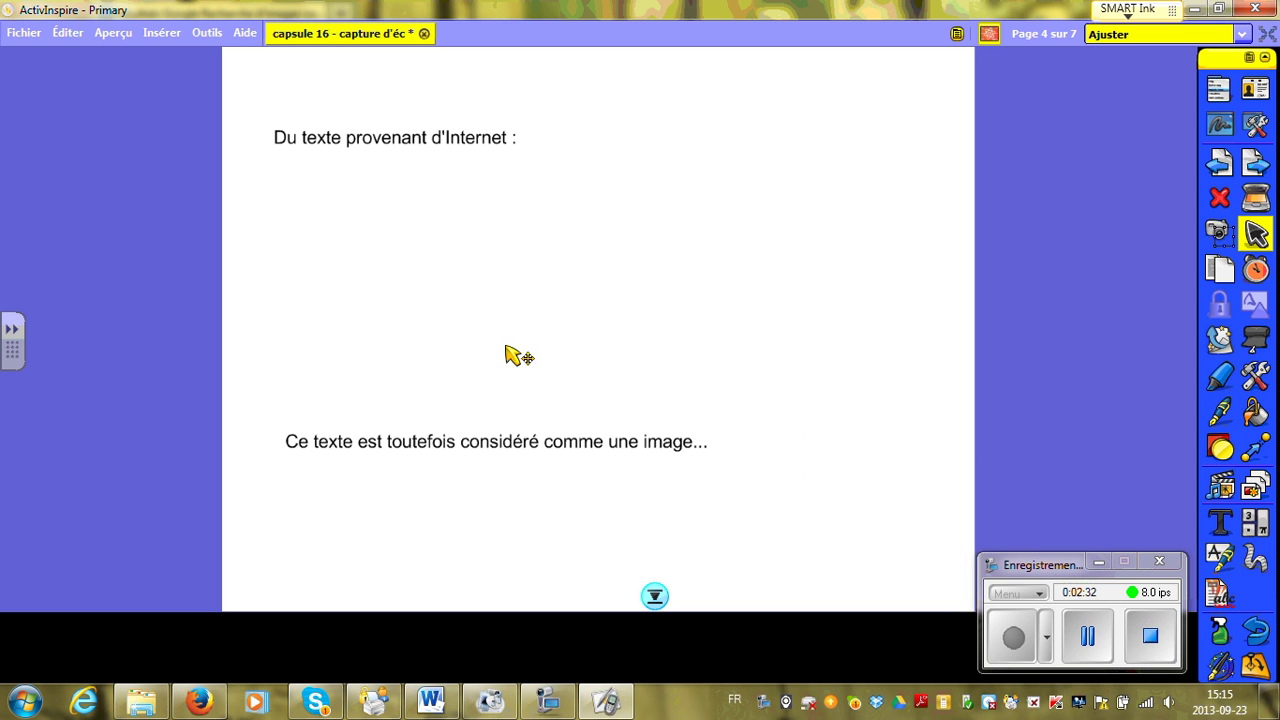
click(1255, 126)
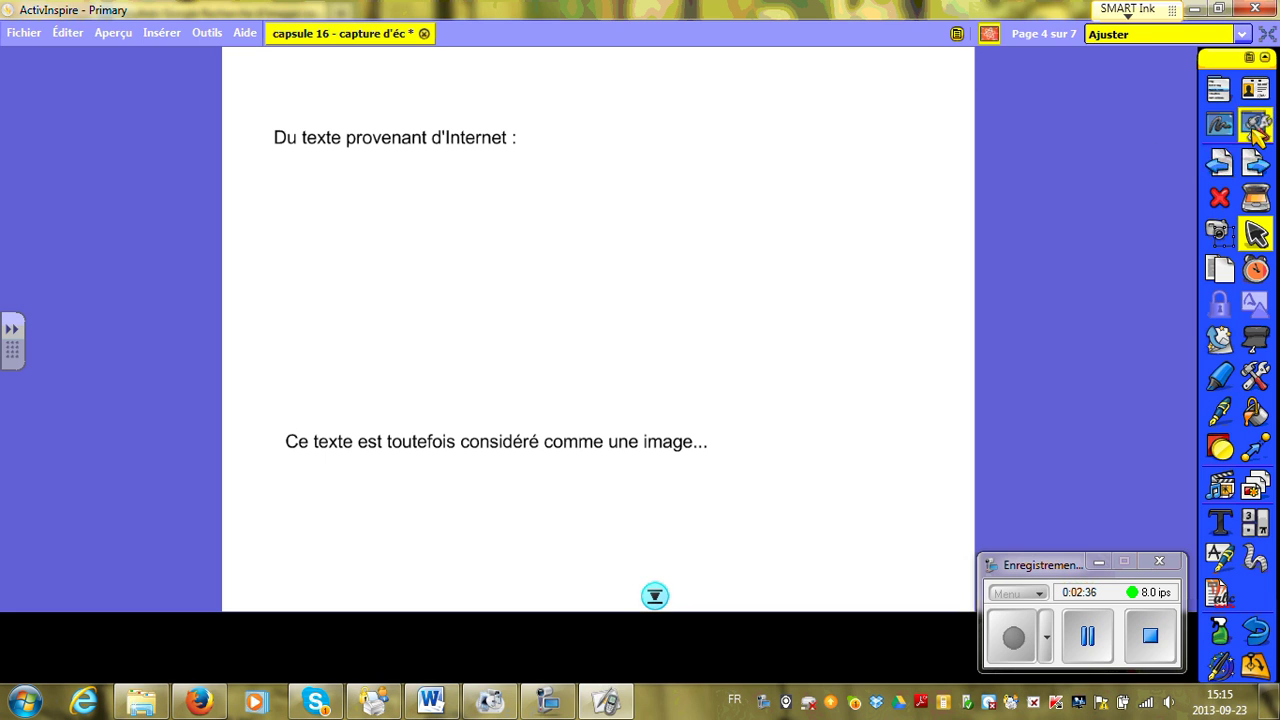
drag(640, 340, 1160, 250)
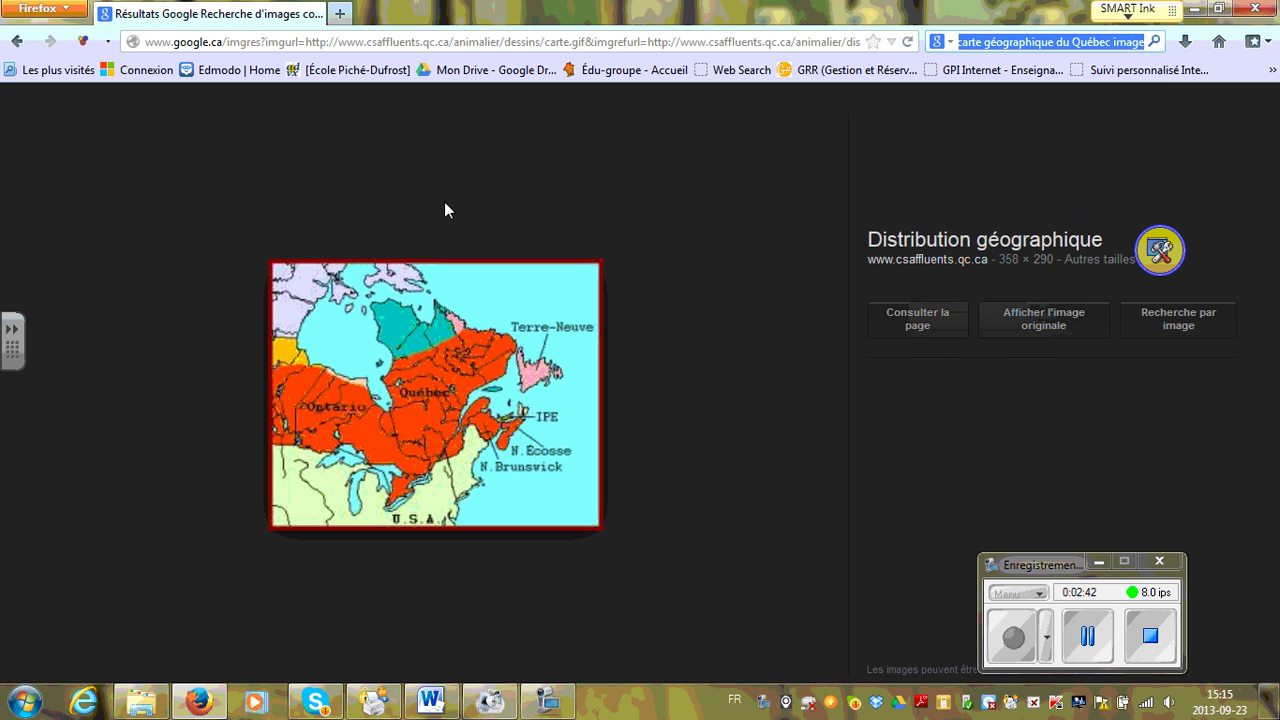
Step: Search Google for "romero Britto" and open the French Wikipédia article about the artist
text(Rom)
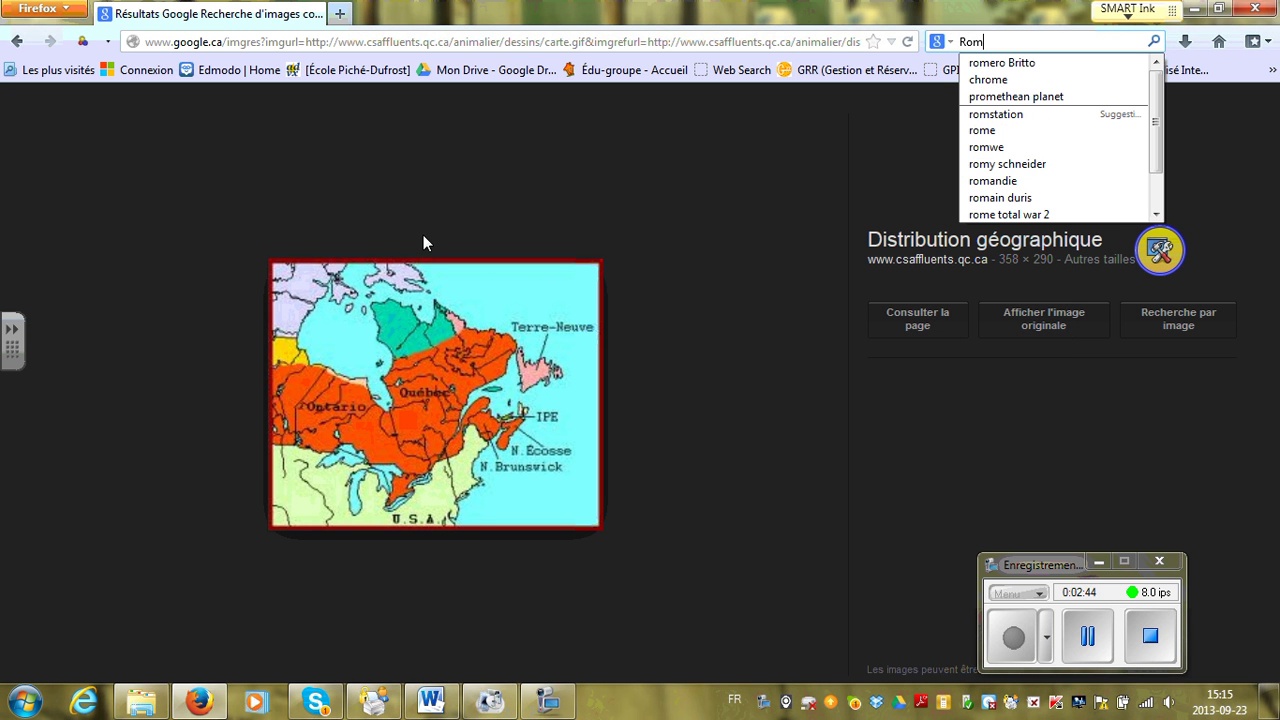
click(1058, 63)
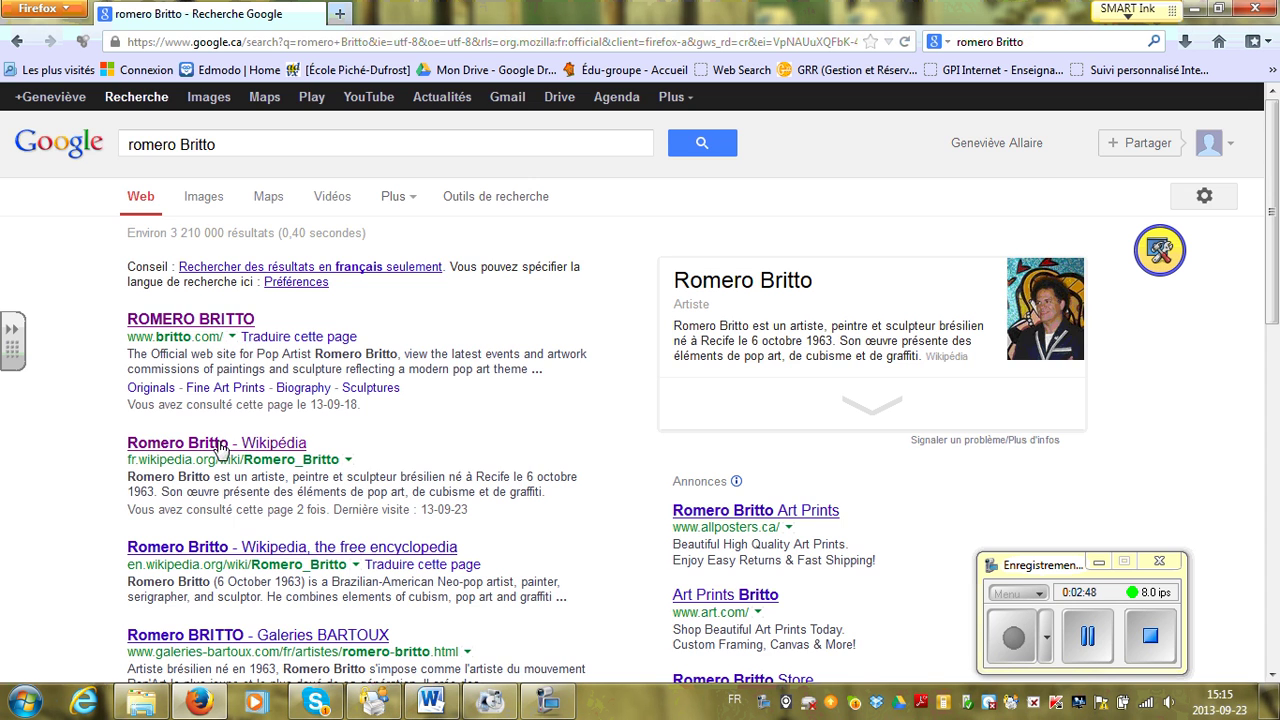
click(221, 447)
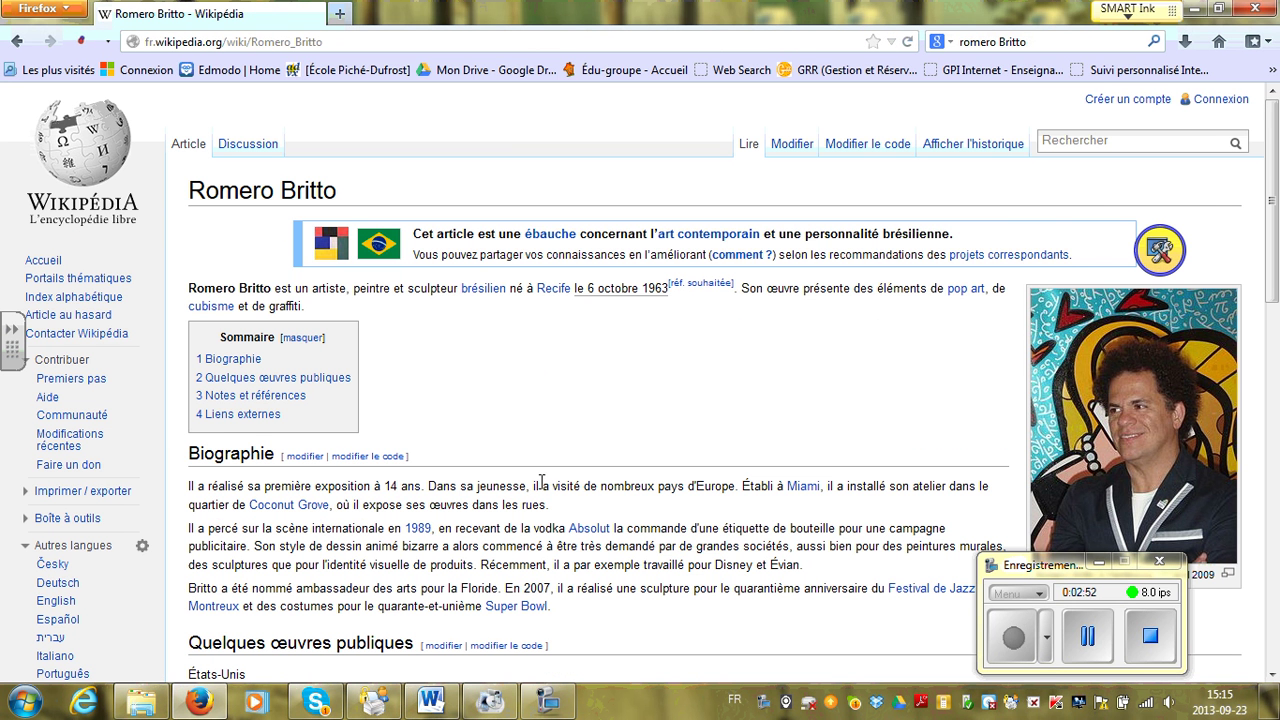
Step: Capture the article's full Biographie section as a screen area about 900 wide and 219 high onto the current flipchart page
scroll(1258, 243, down, 3)
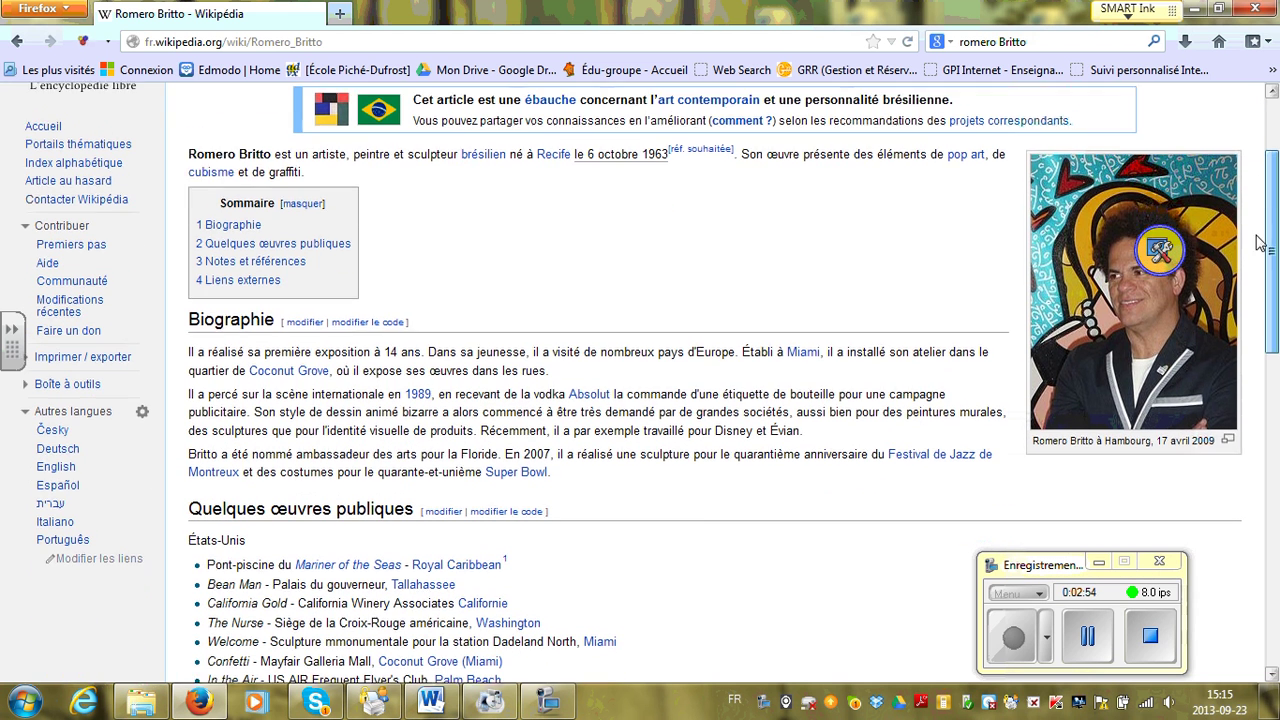
click(1160, 250)
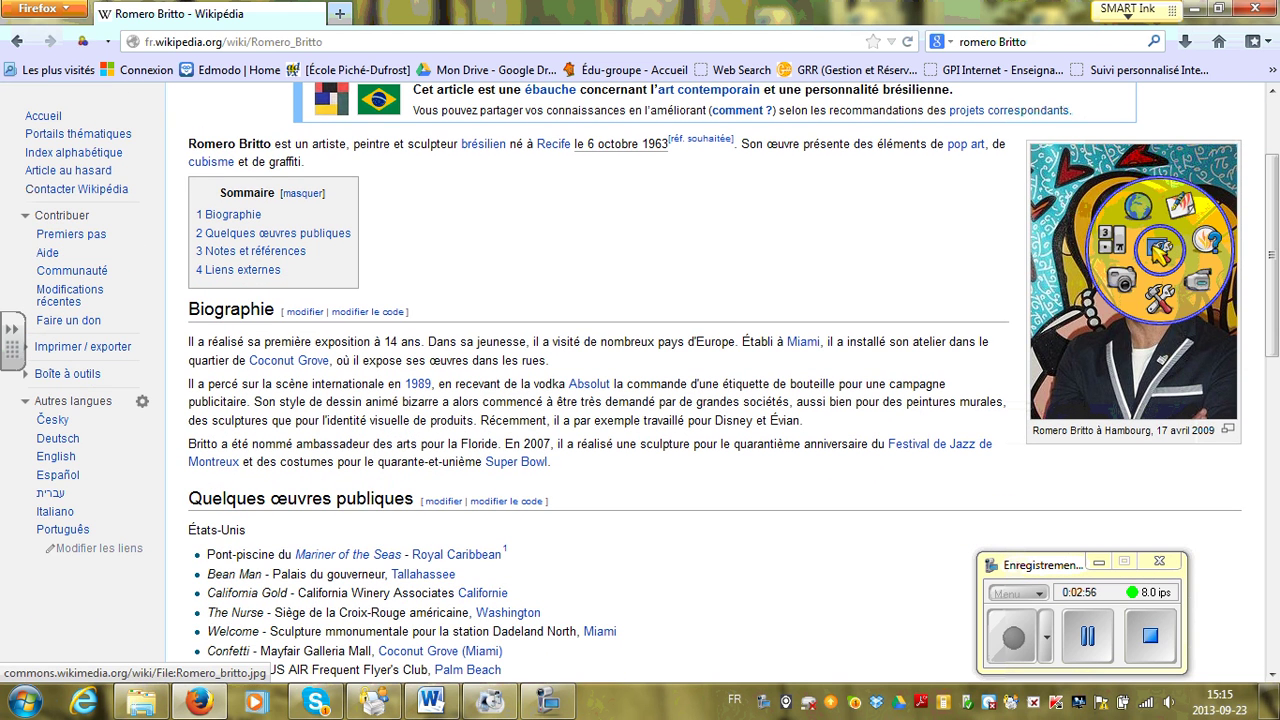
click(1129, 285)
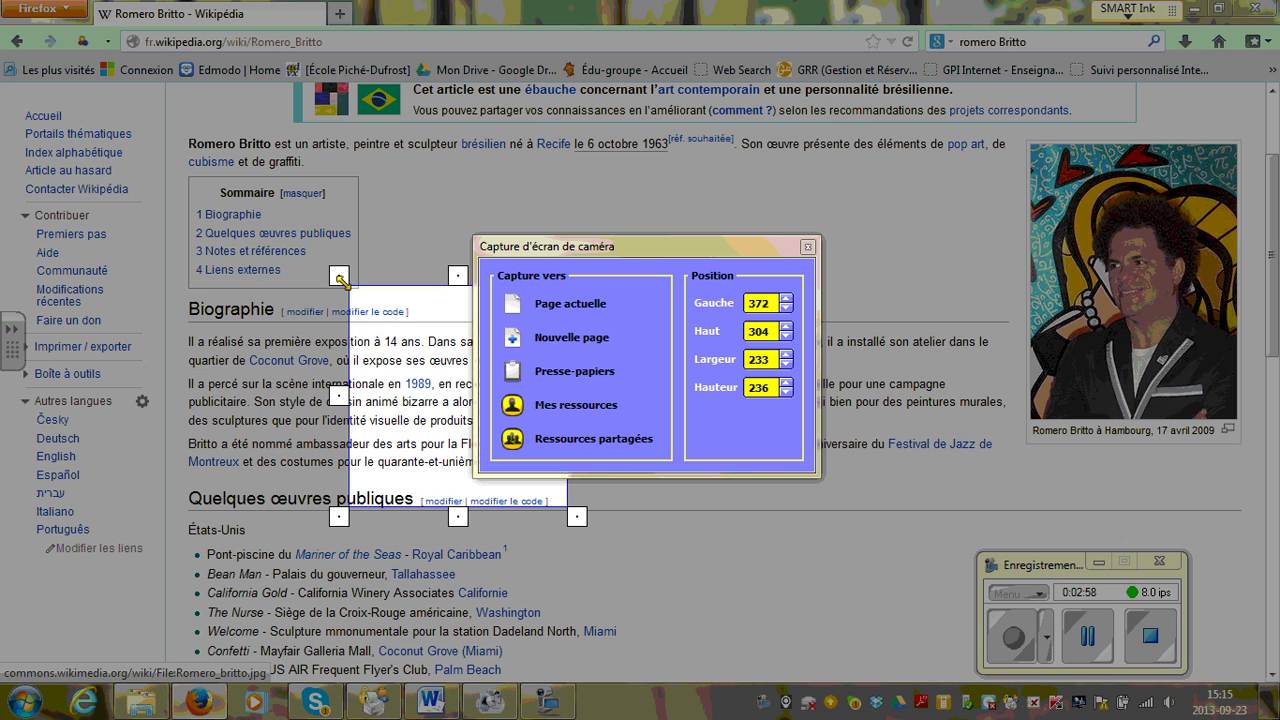
drag(340, 279, 170, 281)
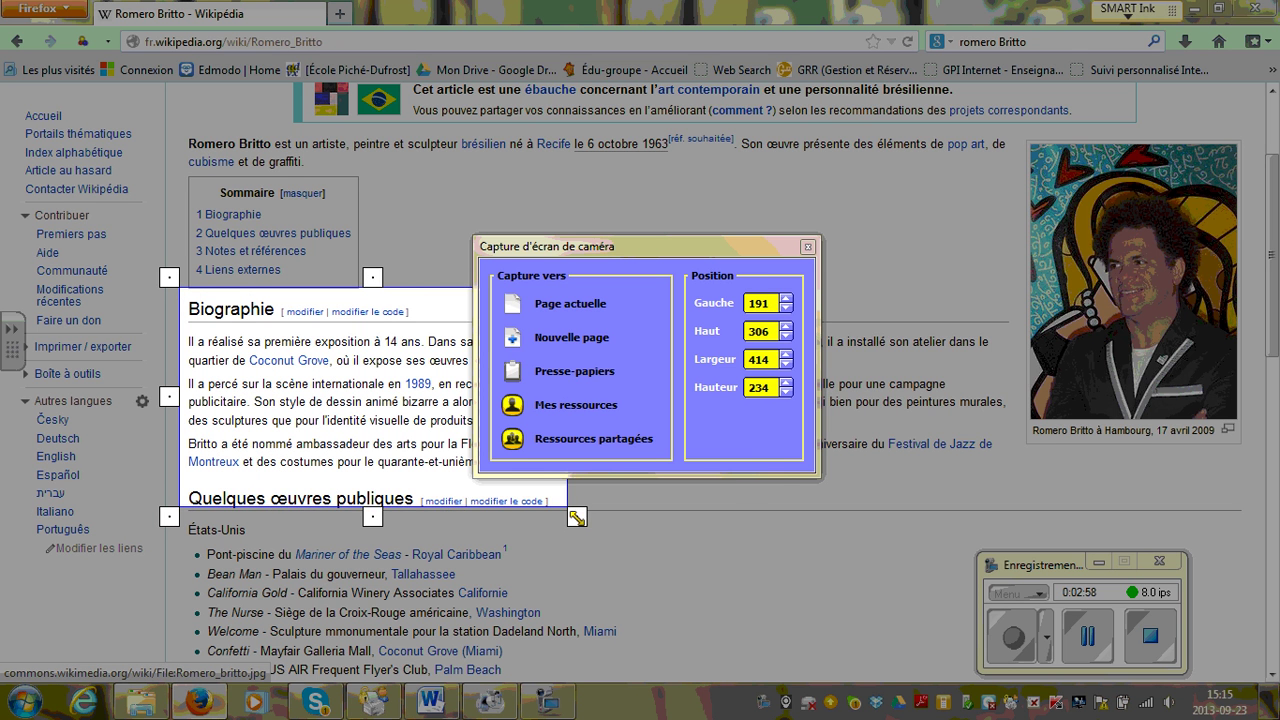
drag(577, 516, 1032, 504)
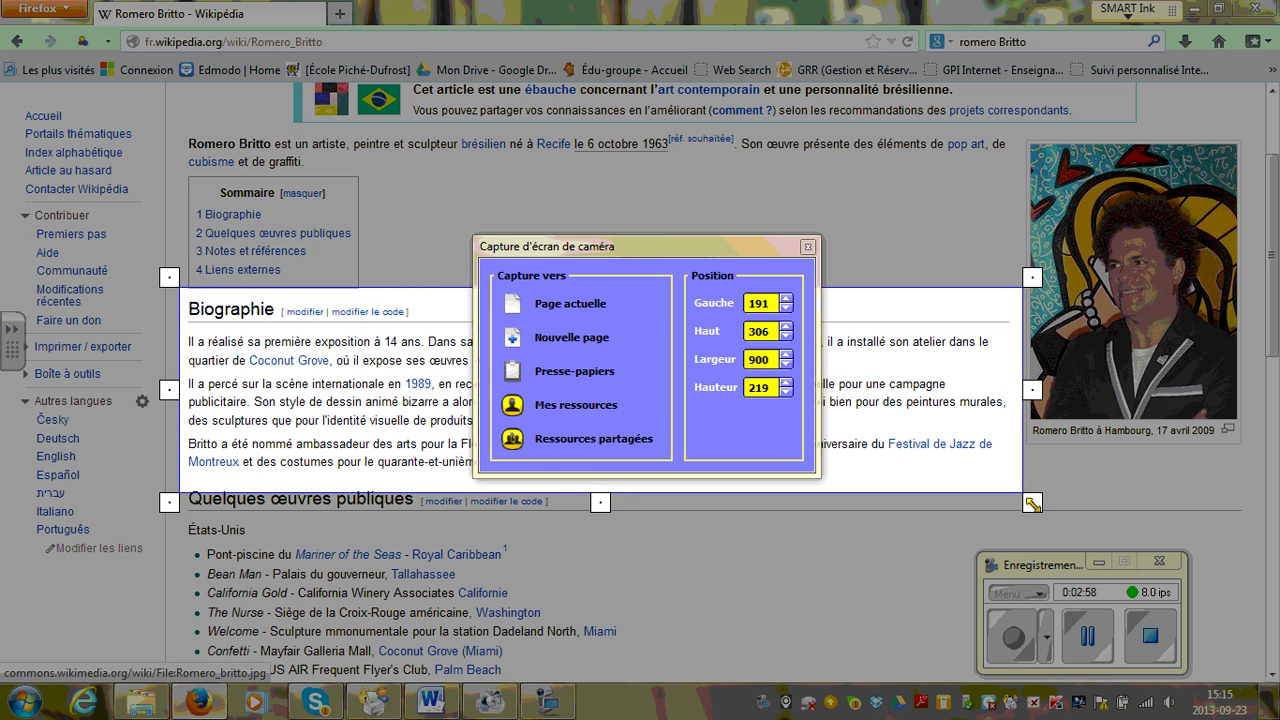
click(552, 302)
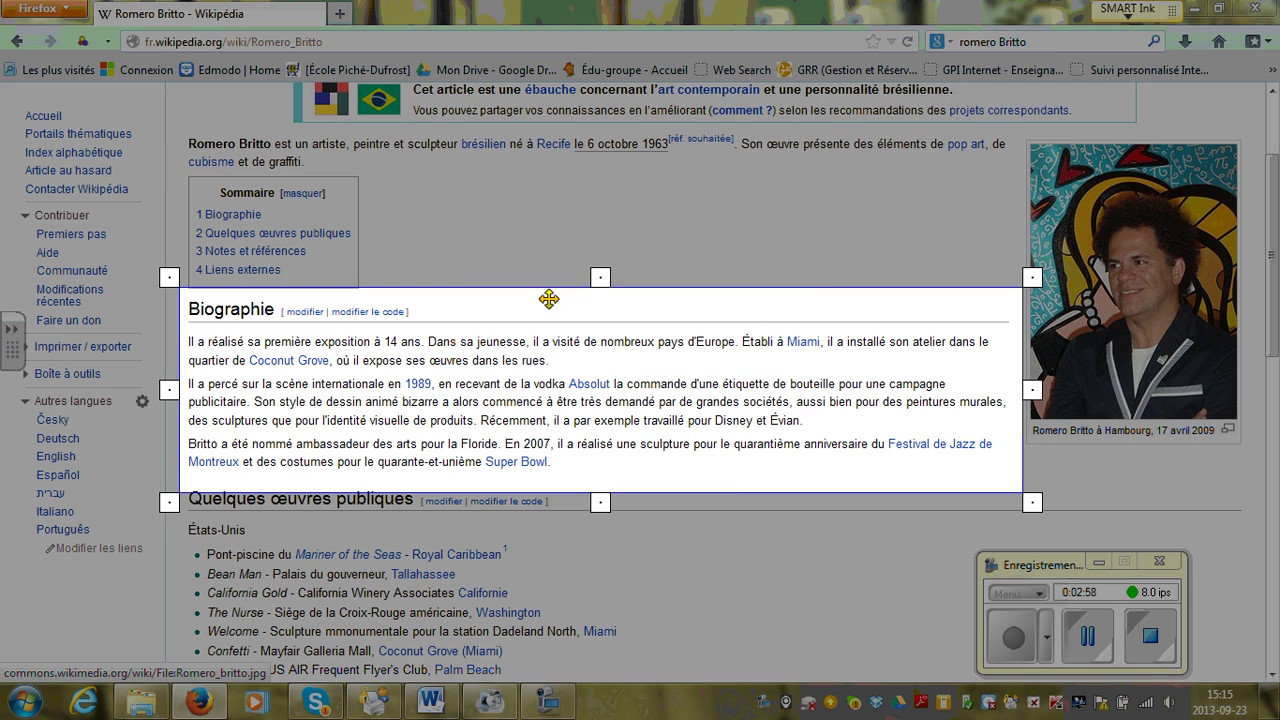
Step: Return to ActivInspire, enlarge the captured text slightly and position it beneath the "Du texte provenant d'Internet :" heading
click(1105, 250)
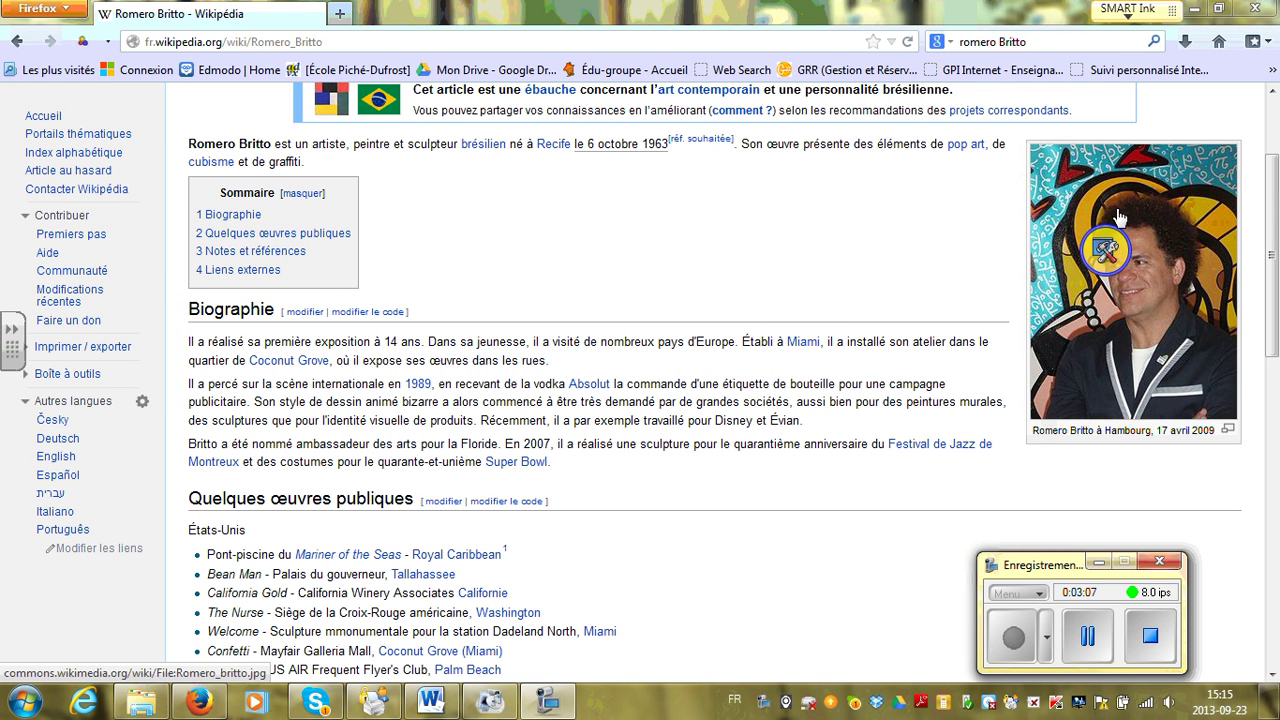
click(1124, 210)
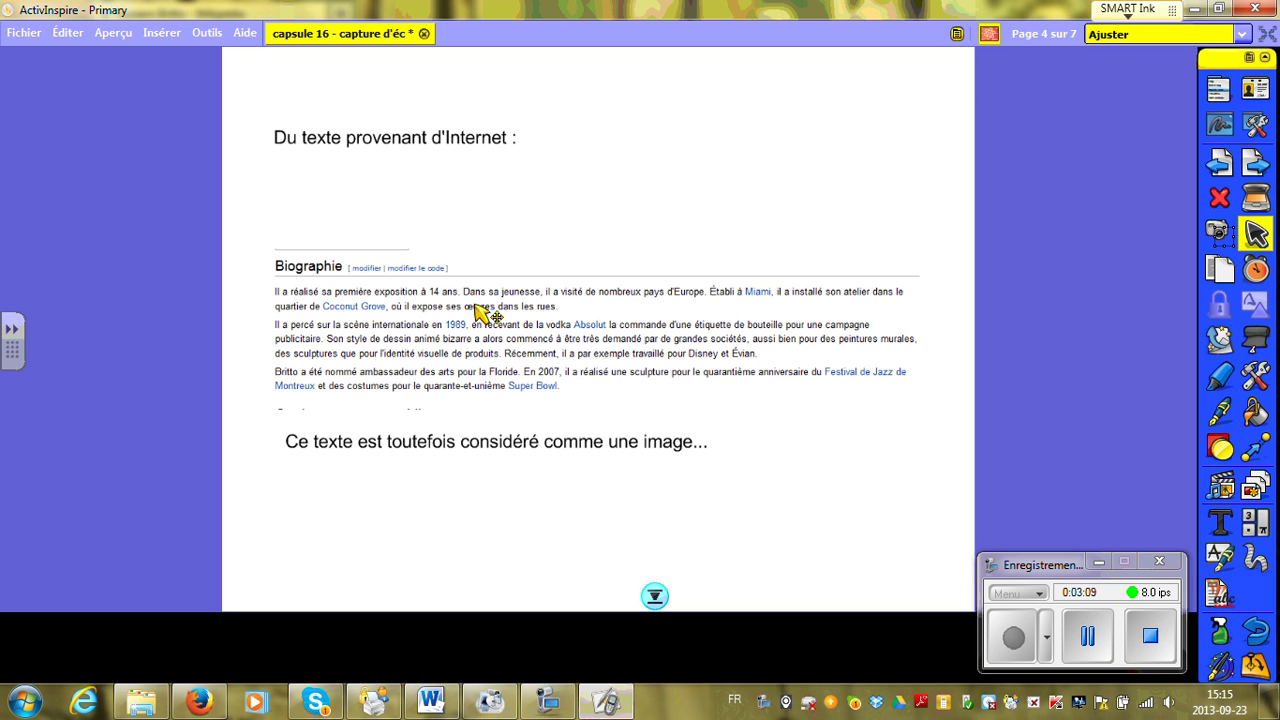
drag(486, 314, 490, 238)
drag(917, 329, 952, 382)
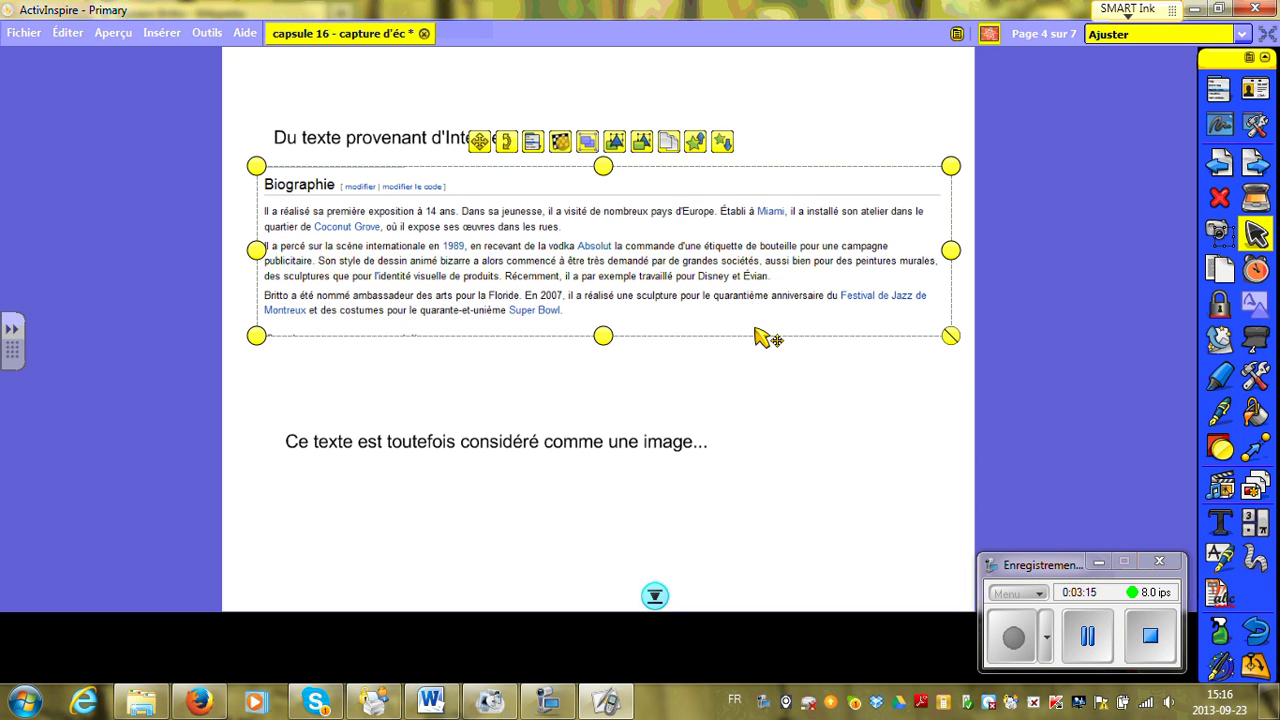
drag(695, 285, 687, 299)
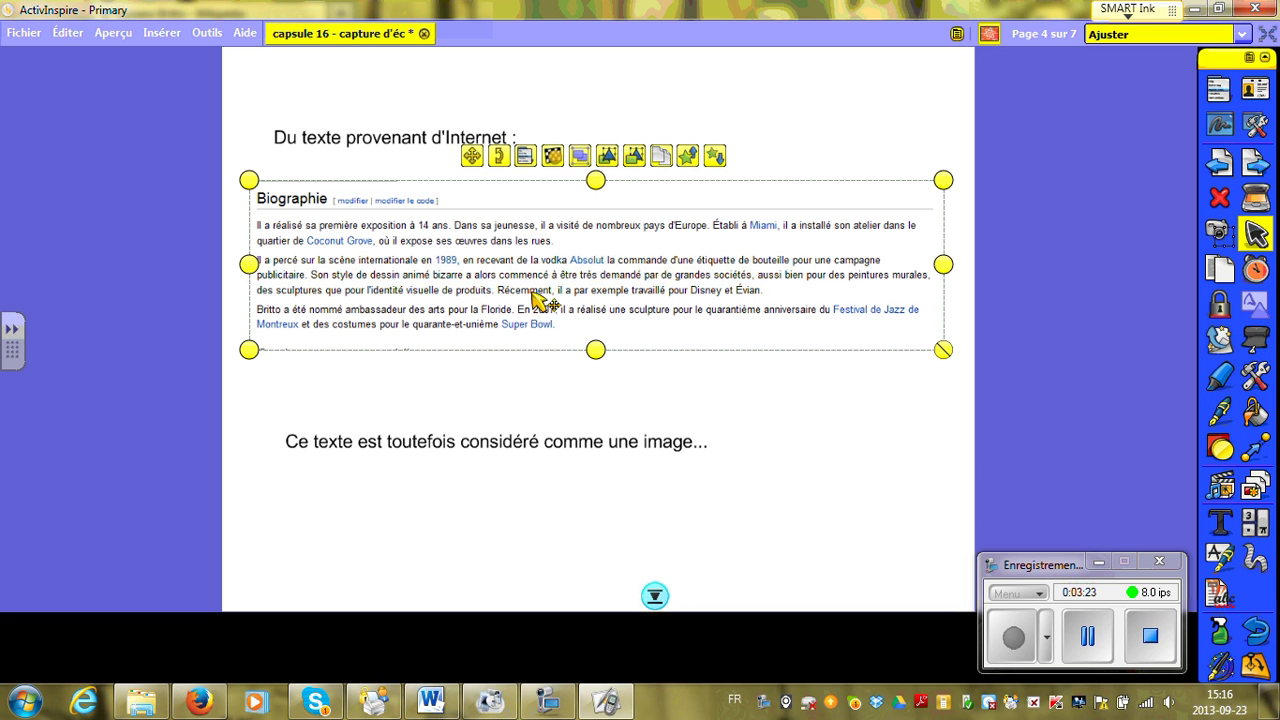
Step: Circle "Miami" in the captured text with the yellow pen and highlight two passages, around "animé bizarre" and "Super Bowl", in cyan
click(1220, 411)
drag(828, 155, 818, 242)
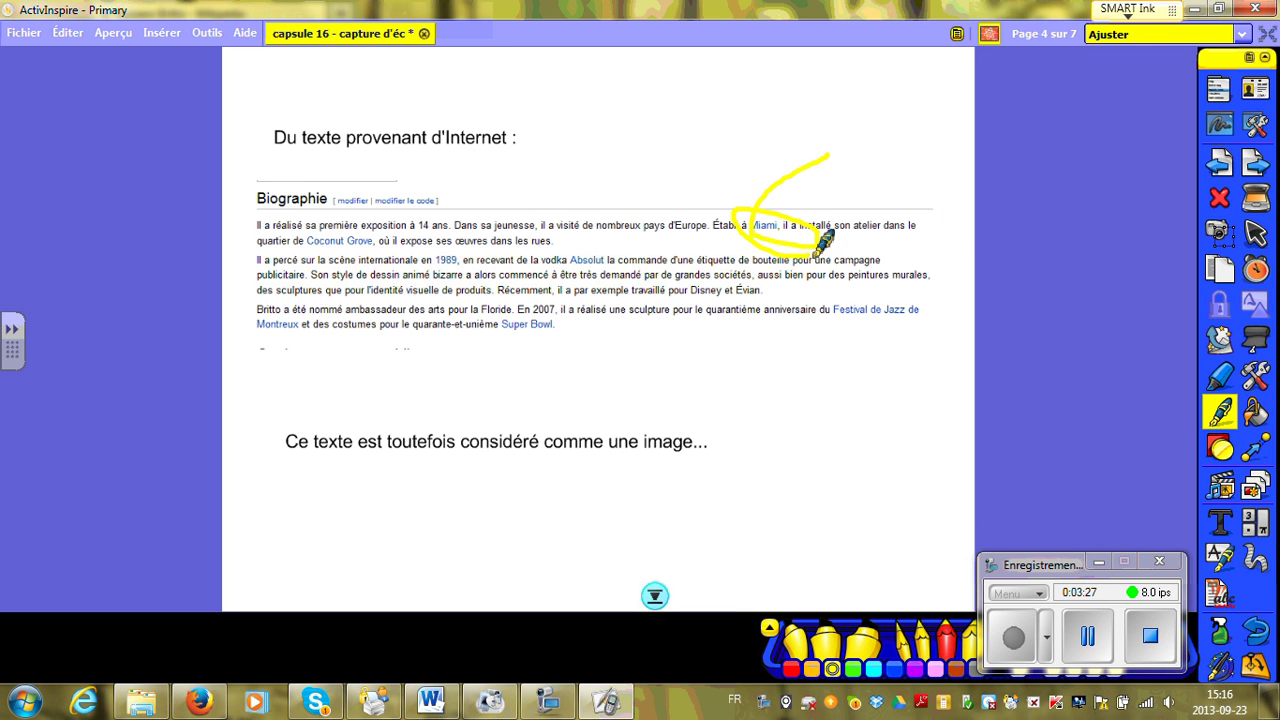
click(1220, 378)
drag(400, 261, 515, 288)
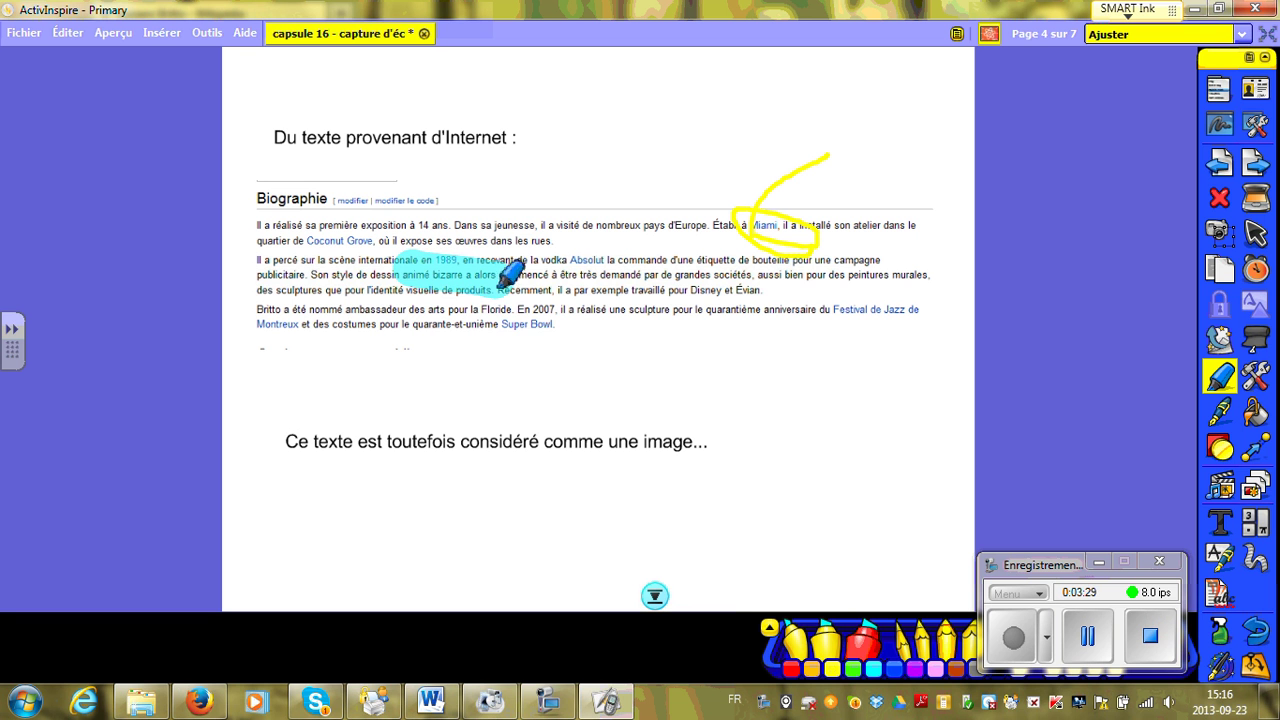
drag(495, 330, 565, 360)
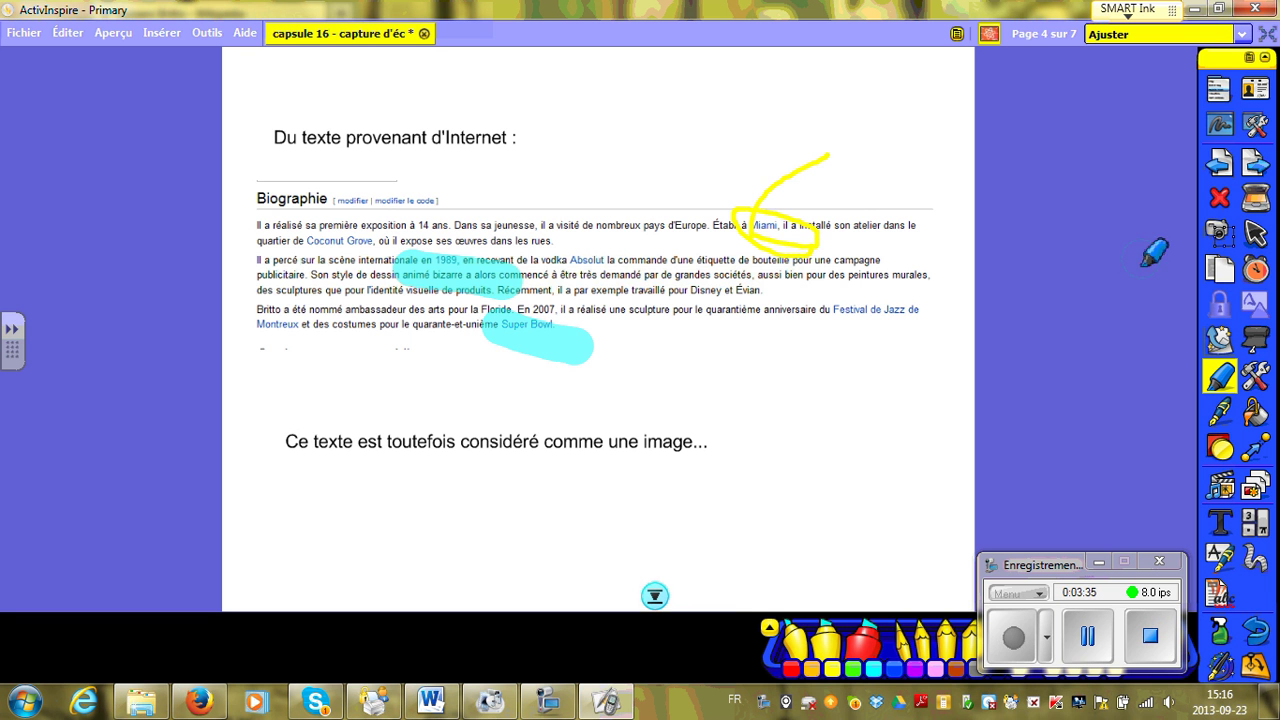
Step: Go to page 5 of the flipchart with the selection tool active, then display the desktop tools and move them aside
click(1252, 170)
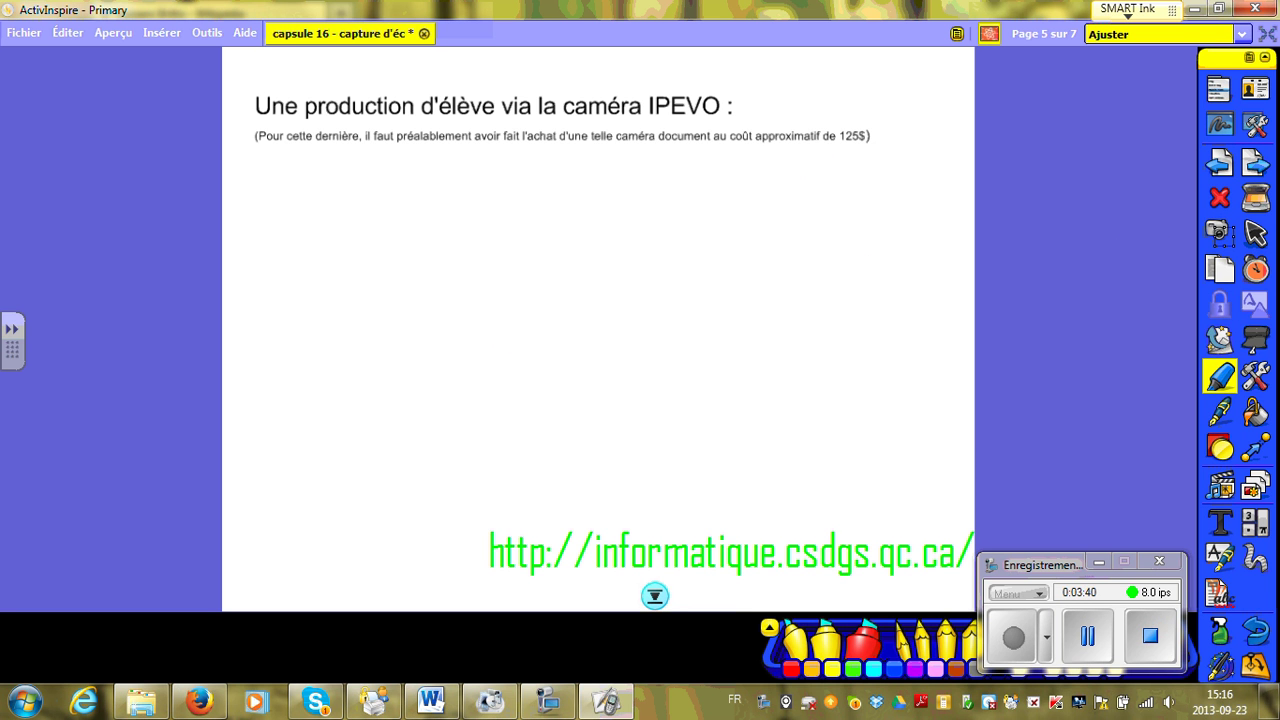
click(1256, 234)
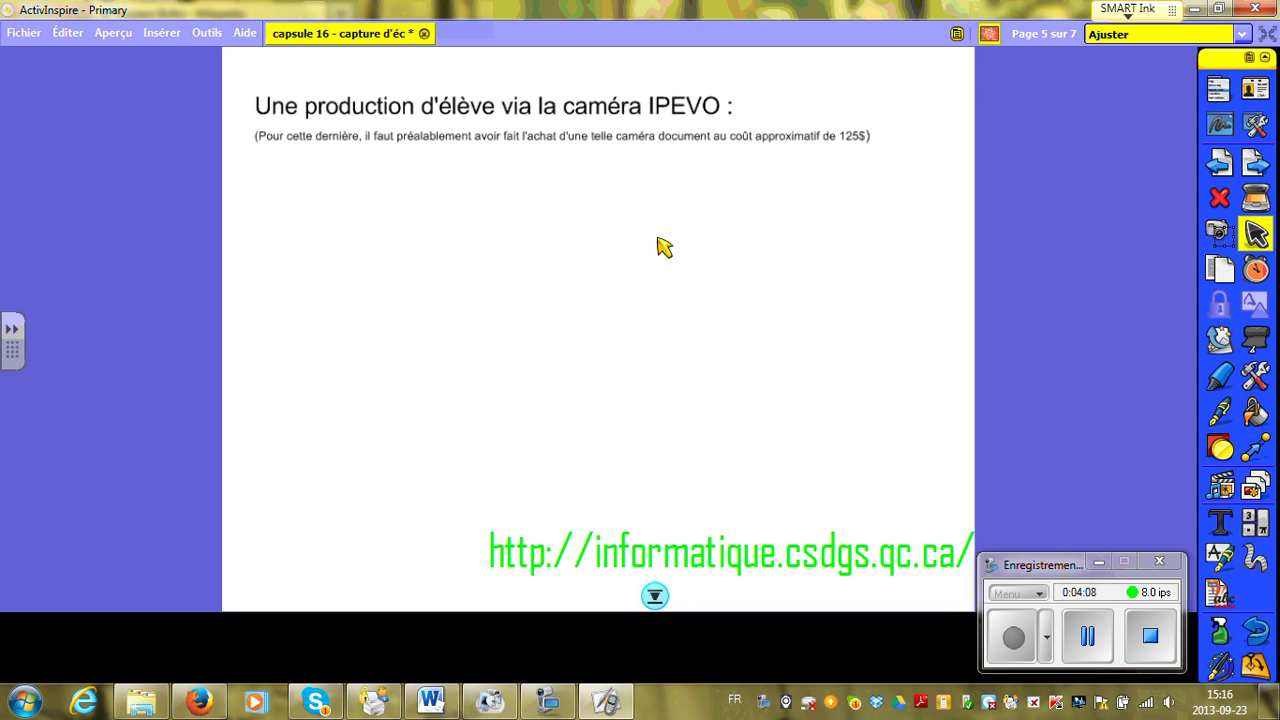
click(1257, 125)
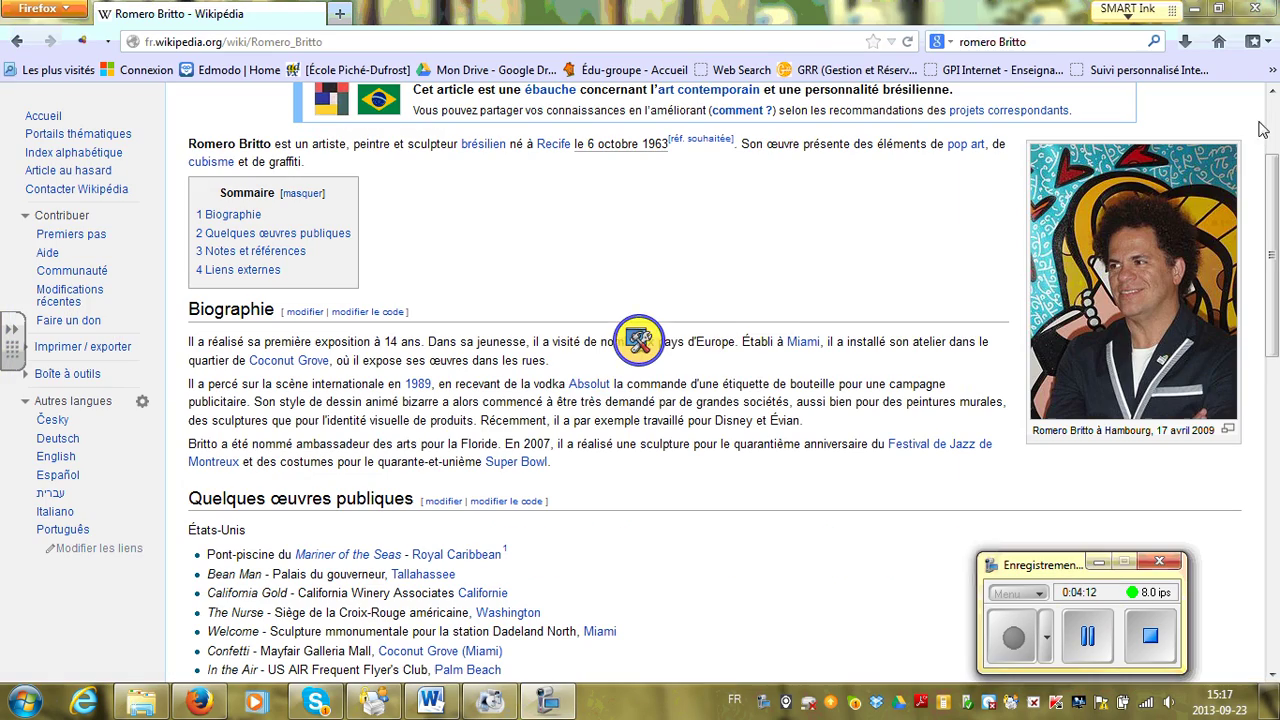
drag(651, 343, 1256, 206)
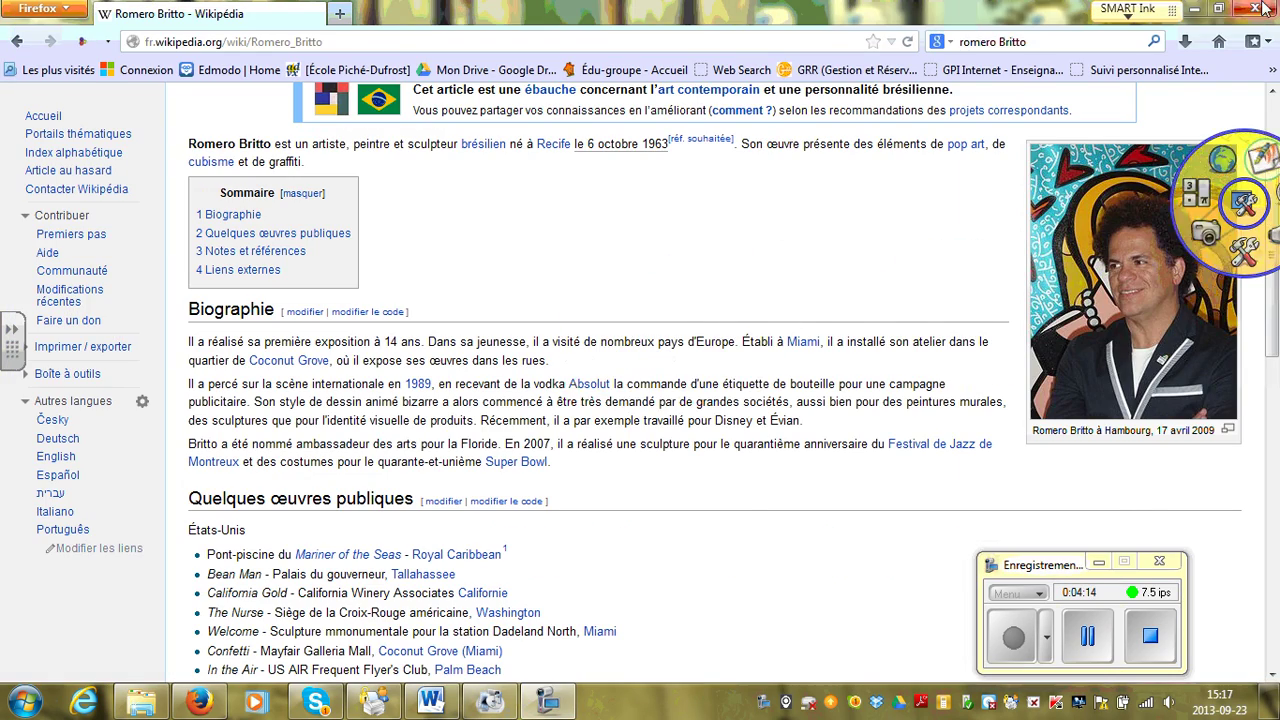
Step: Close Firefox and launch IPEVO Presenter from the desktop to show the document camera's image
click(1257, 10)
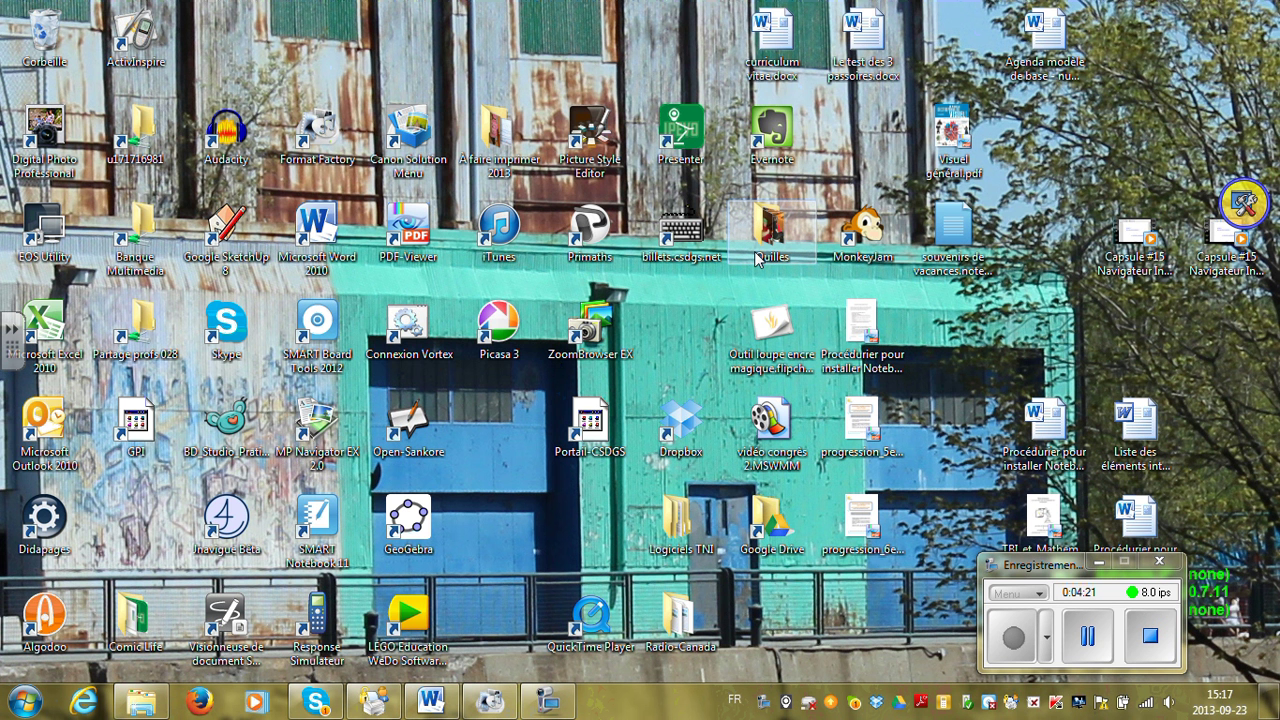
click(683, 125)
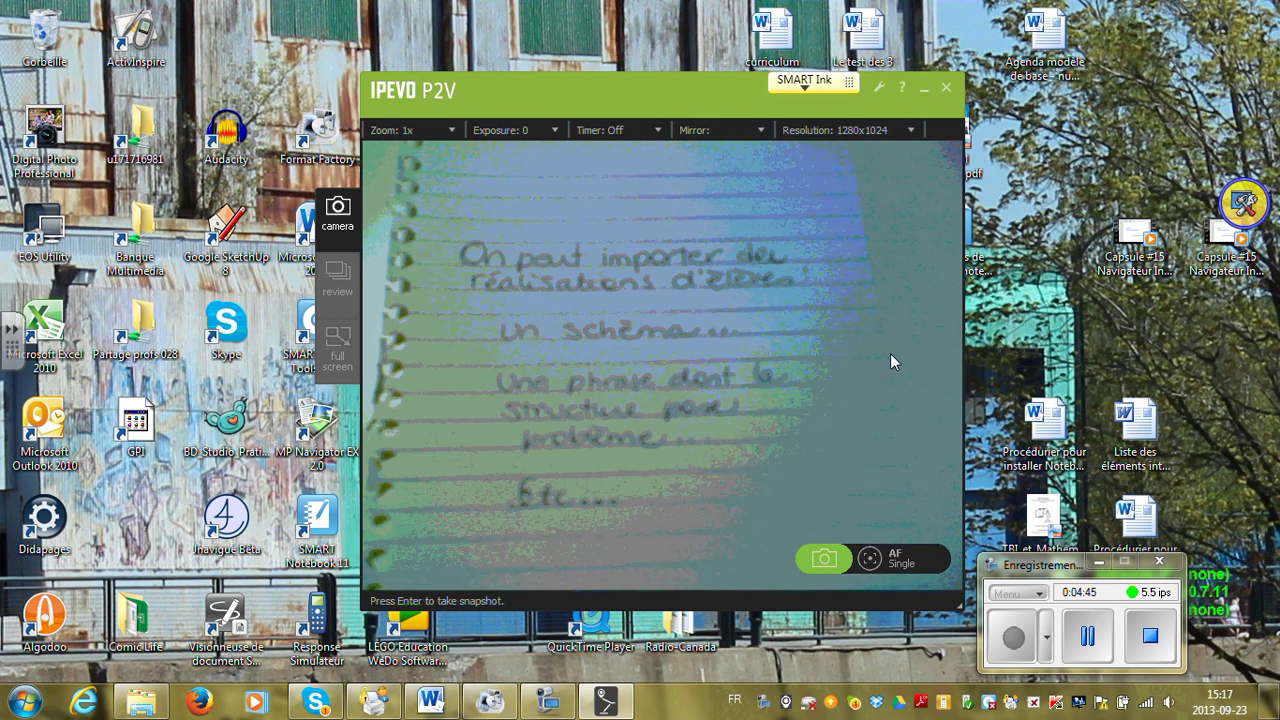
Step: Capture the handwritten "Une phrase dont la structure pose problème..." as an area about 474 wide and 128 high onto the current page
click(1244, 198)
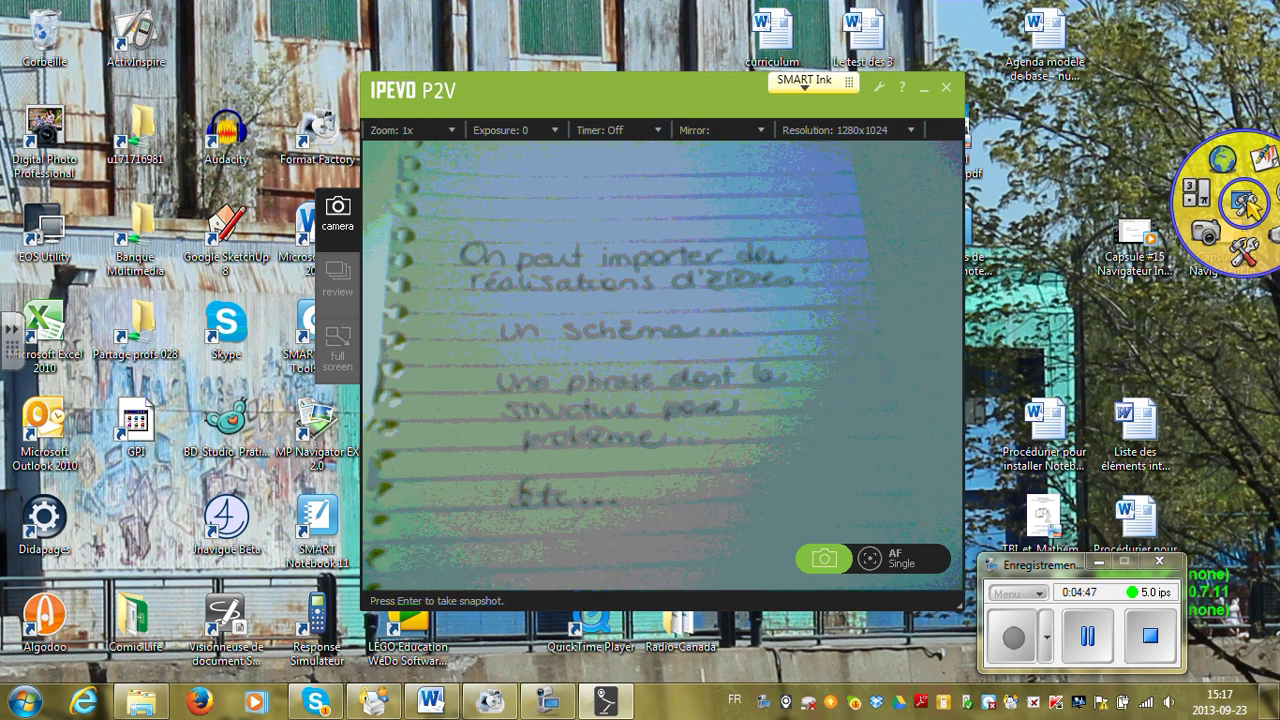
click(1206, 233)
click(1232, 298)
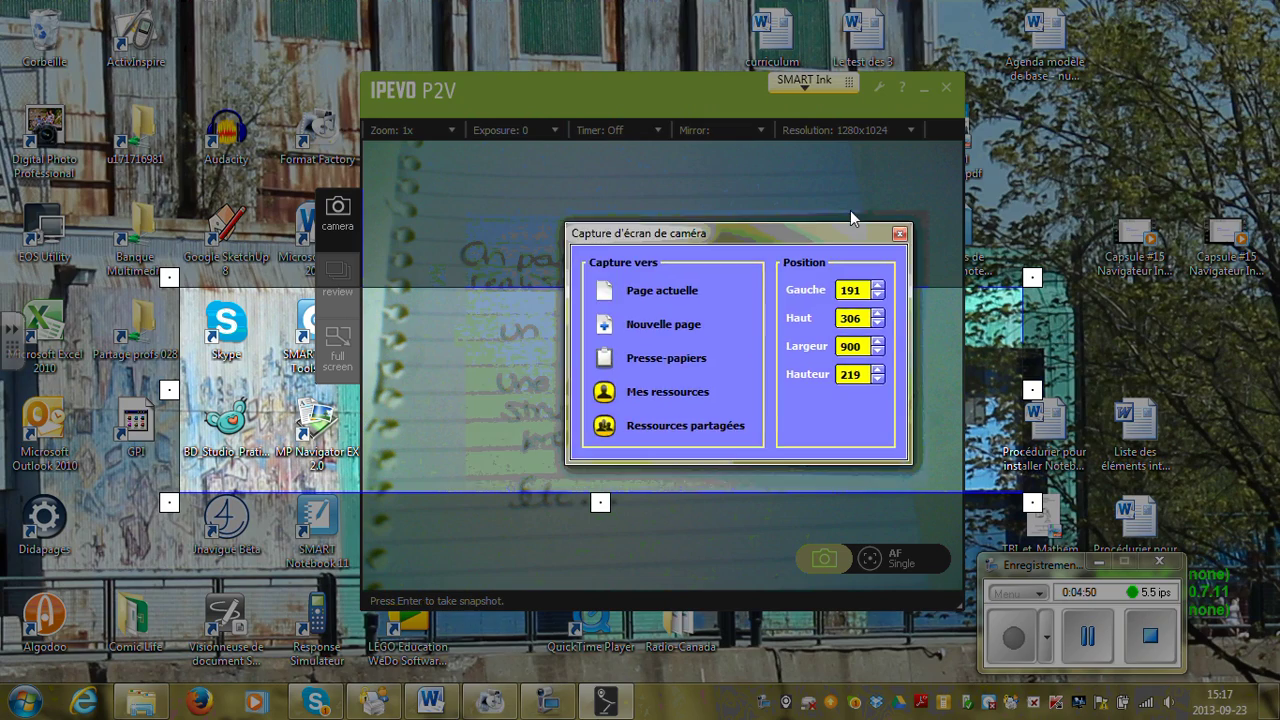
drag(851, 232, 1196, 11)
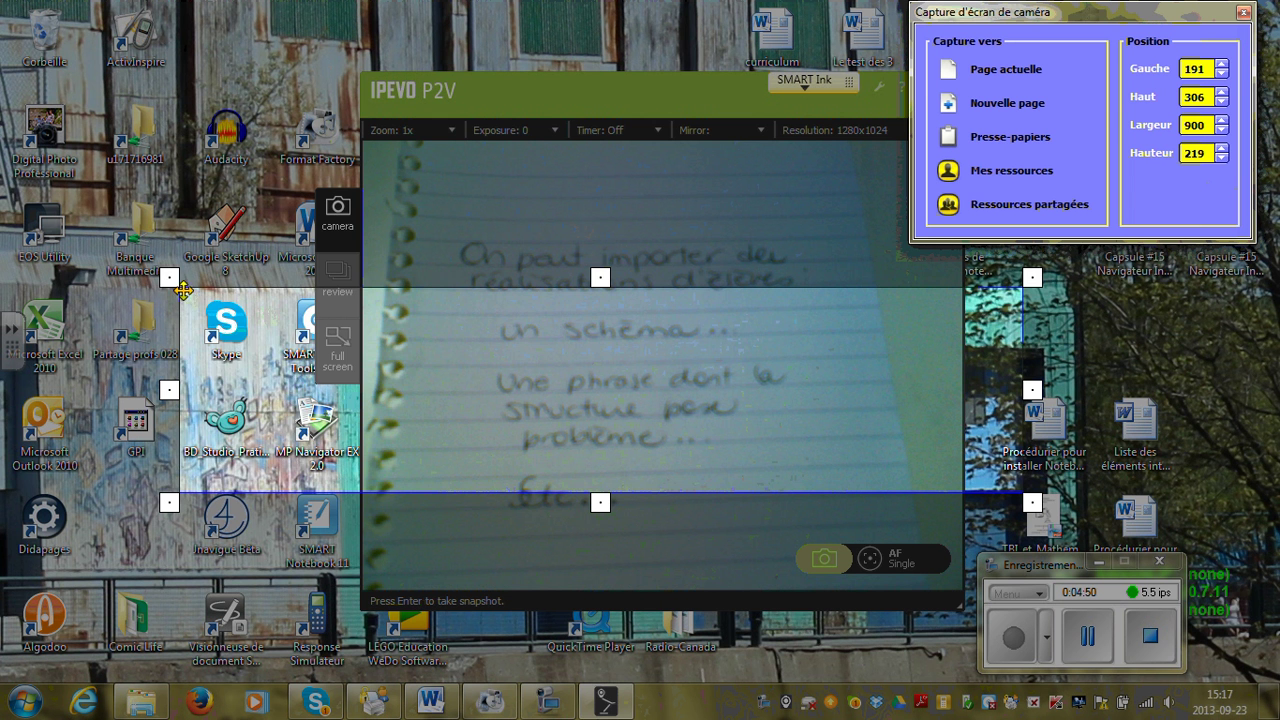
drag(184, 290, 456, 355)
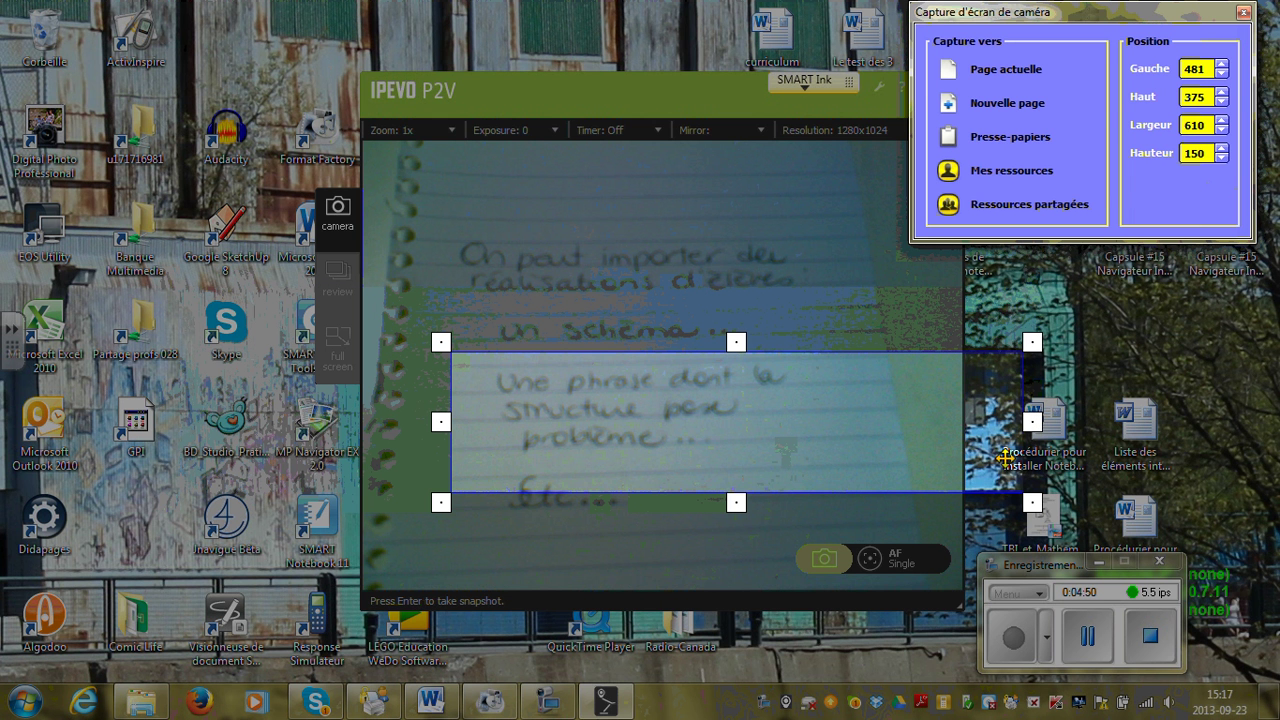
drag(1032, 502, 904, 482)
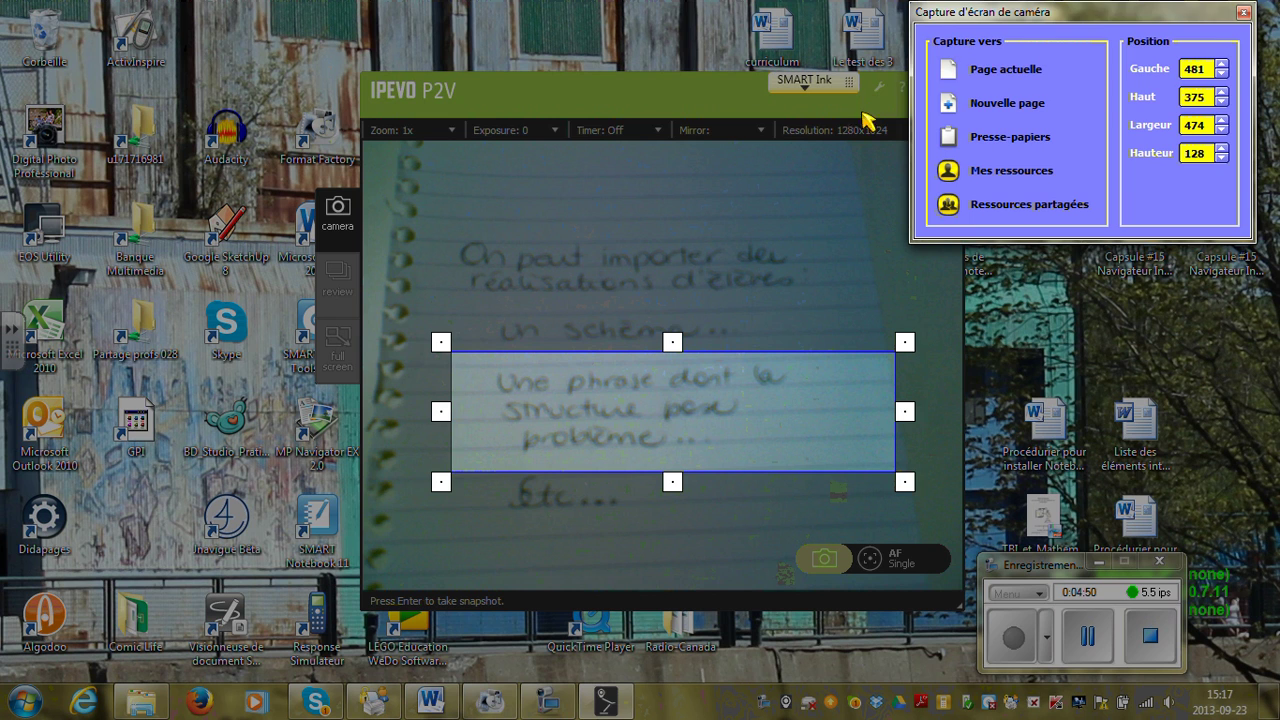
click(1009, 72)
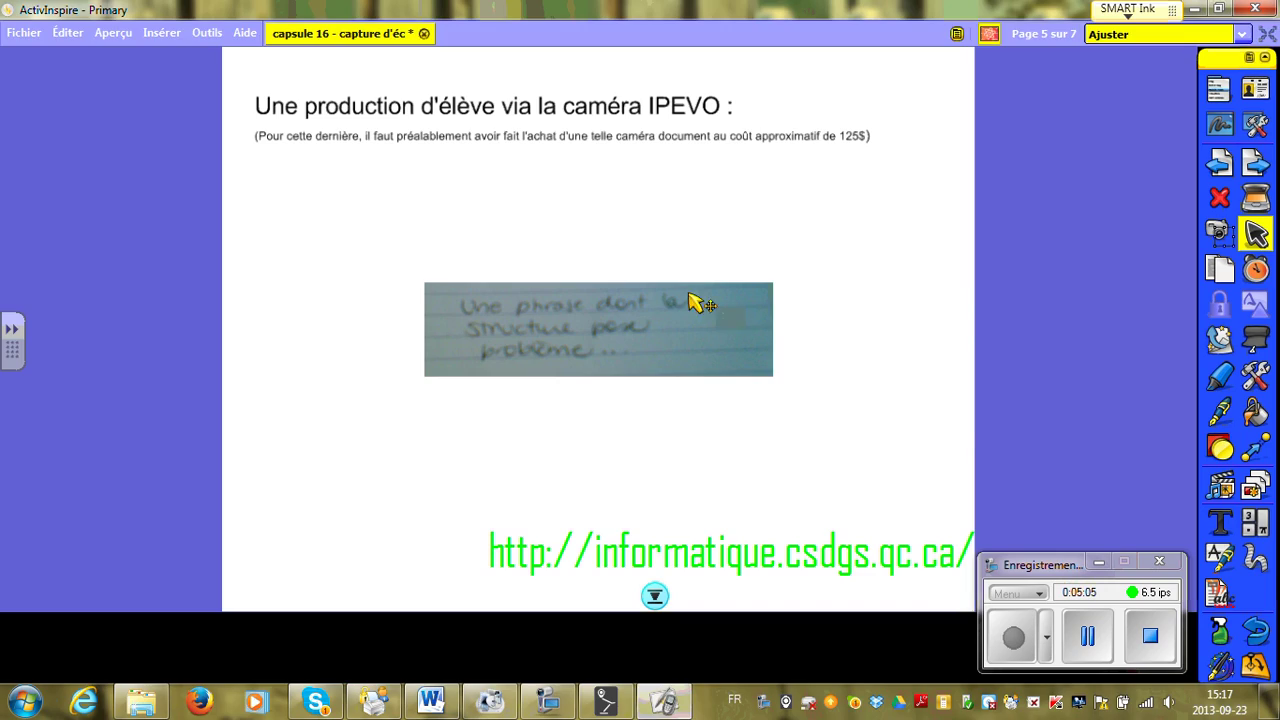
Step: Enlarge the captured handwritten sentence to about twice its size and position it beneath the IPEVO heading
drag(694, 300, 512, 210)
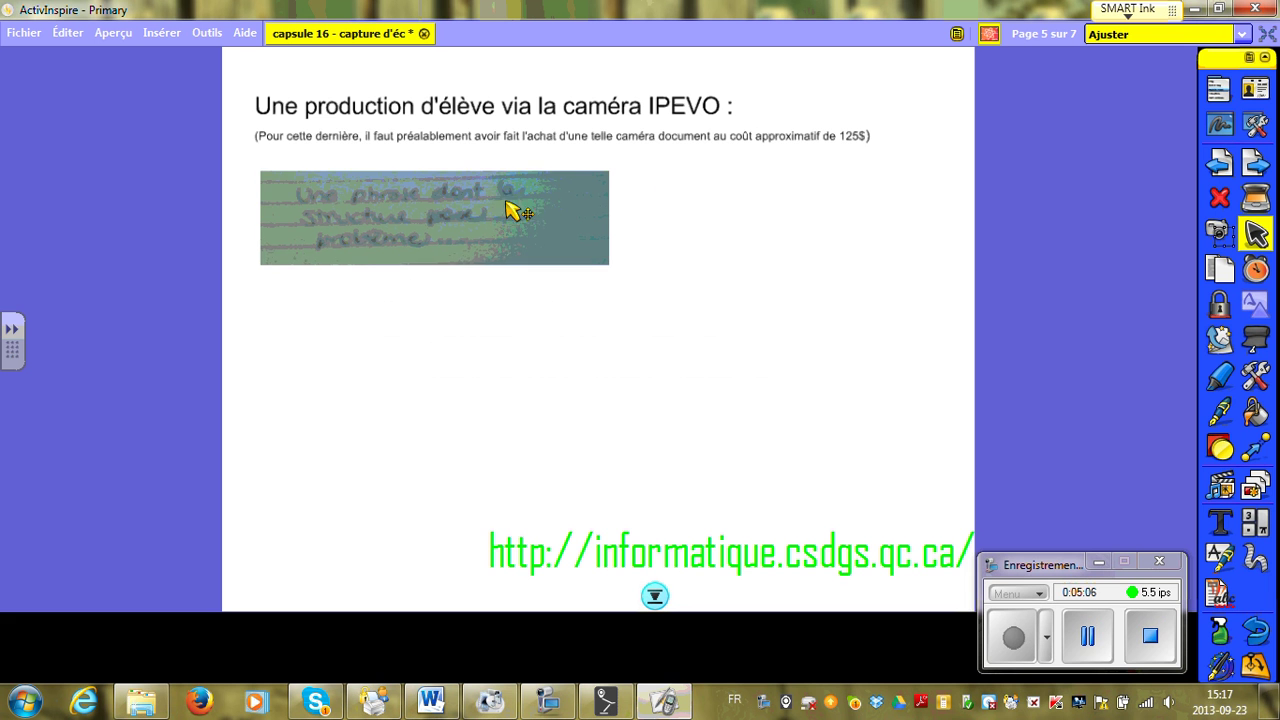
click(512, 210)
drag(609, 265, 962, 420)
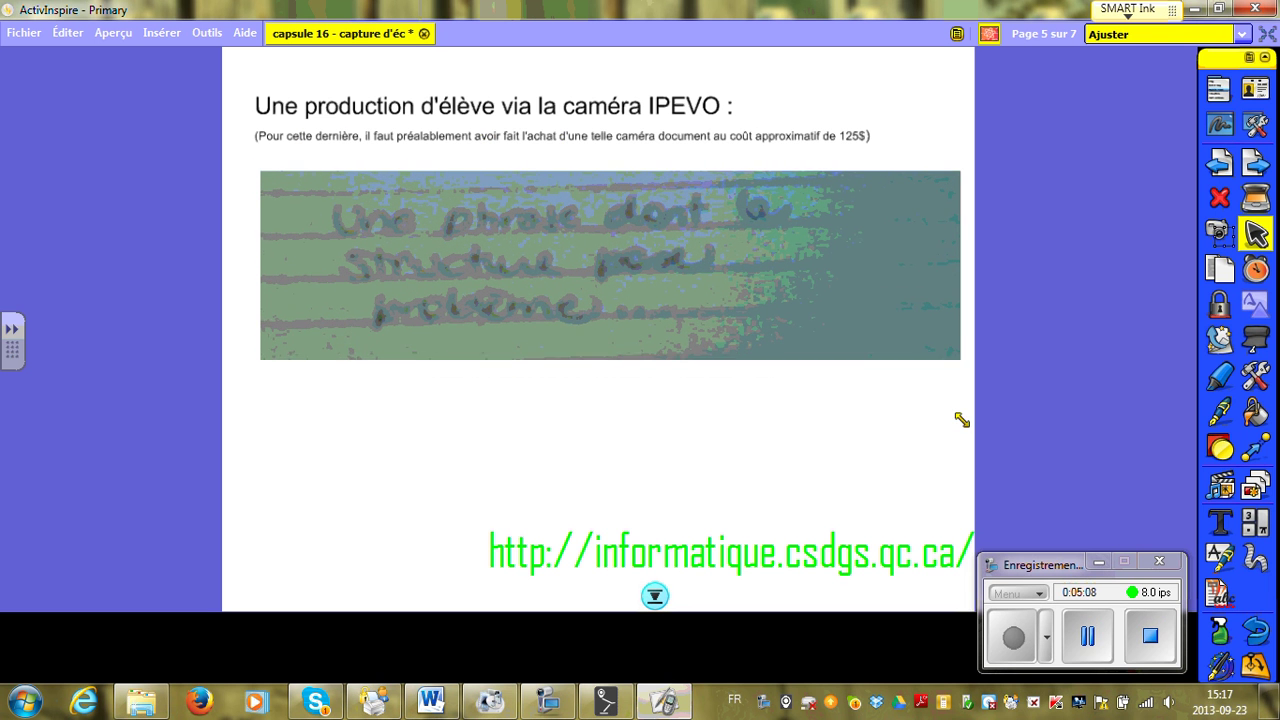
drag(877, 302, 874, 351)
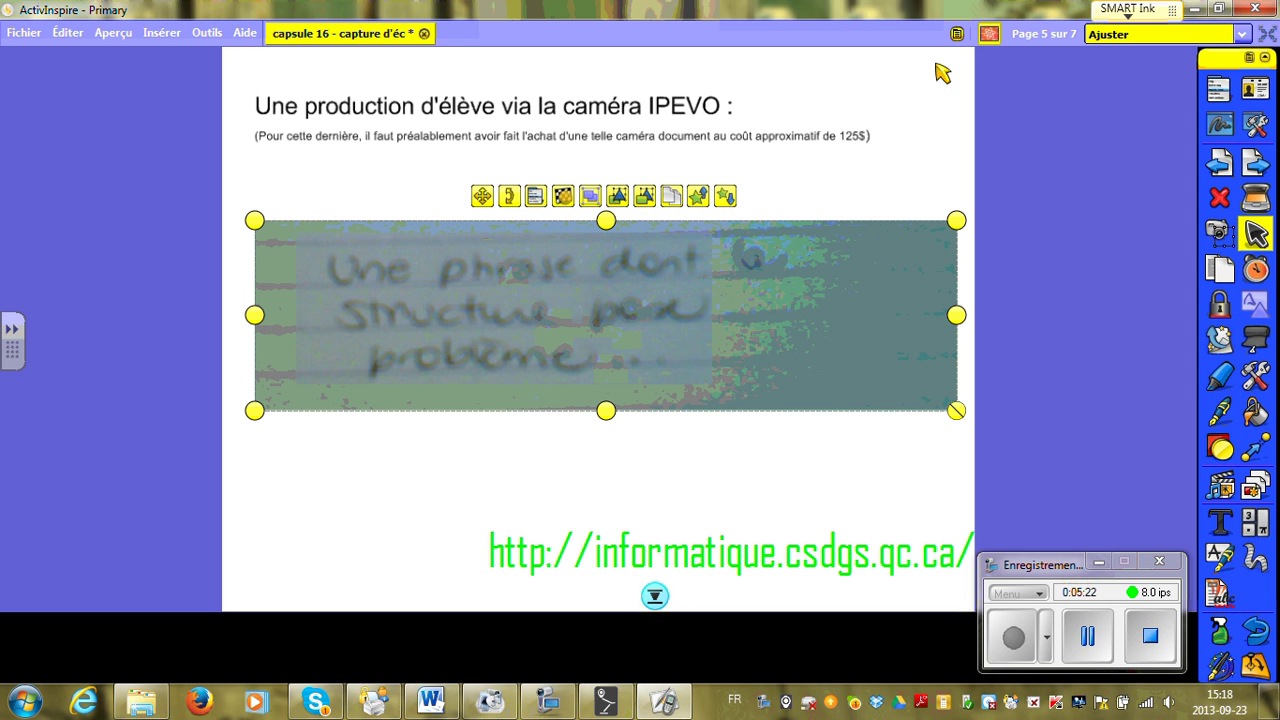
Step: Turn off design mode and lock the captured handwritten sentence on the page
click(990, 36)
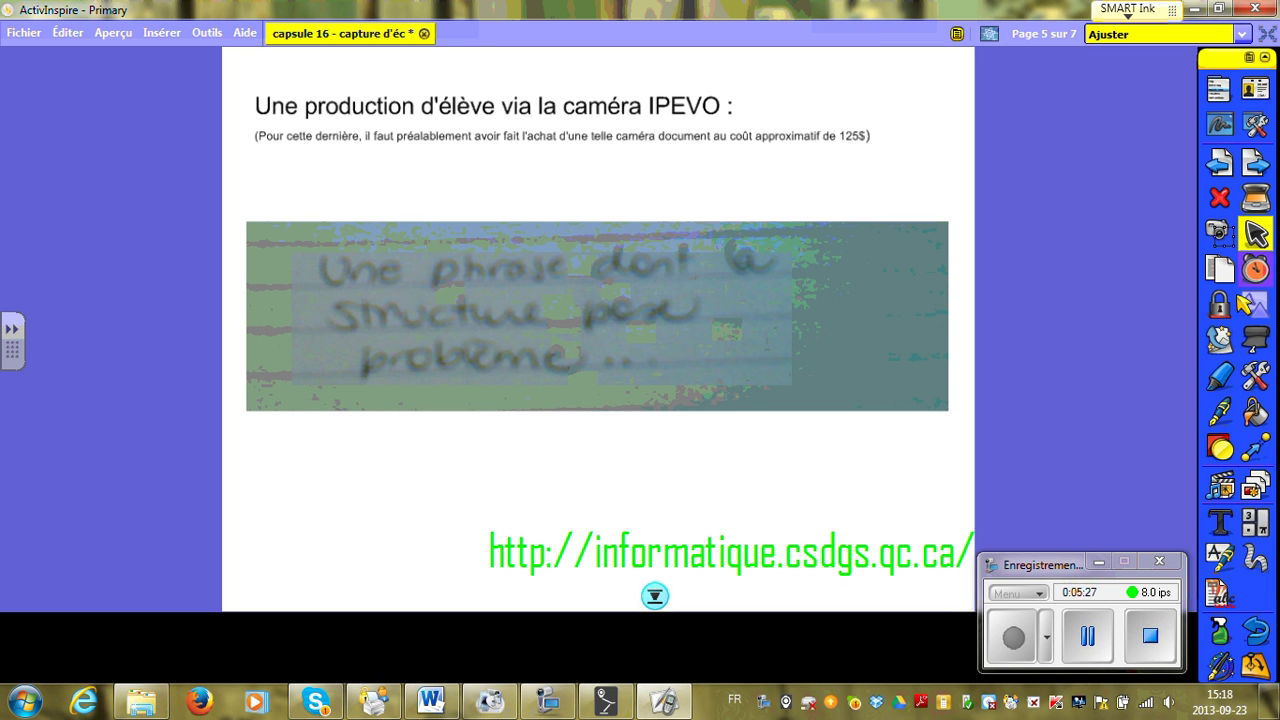
click(884, 250)
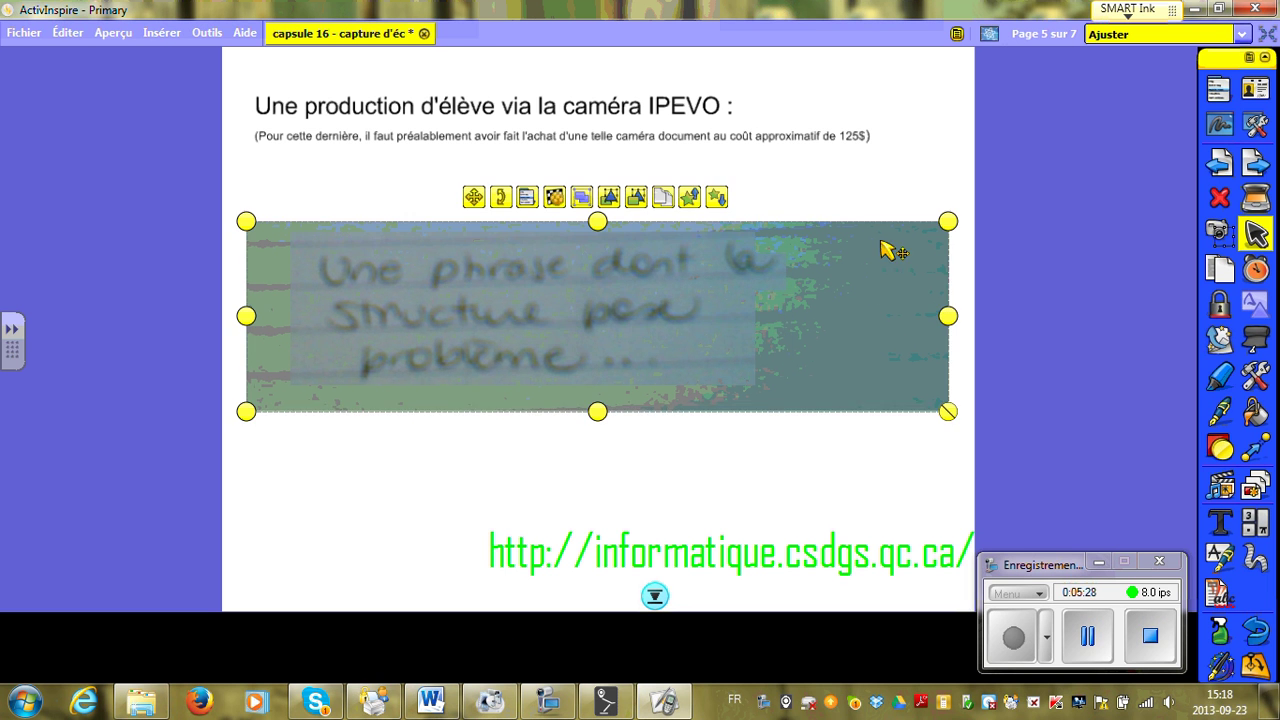
click(533, 200)
click(612, 512)
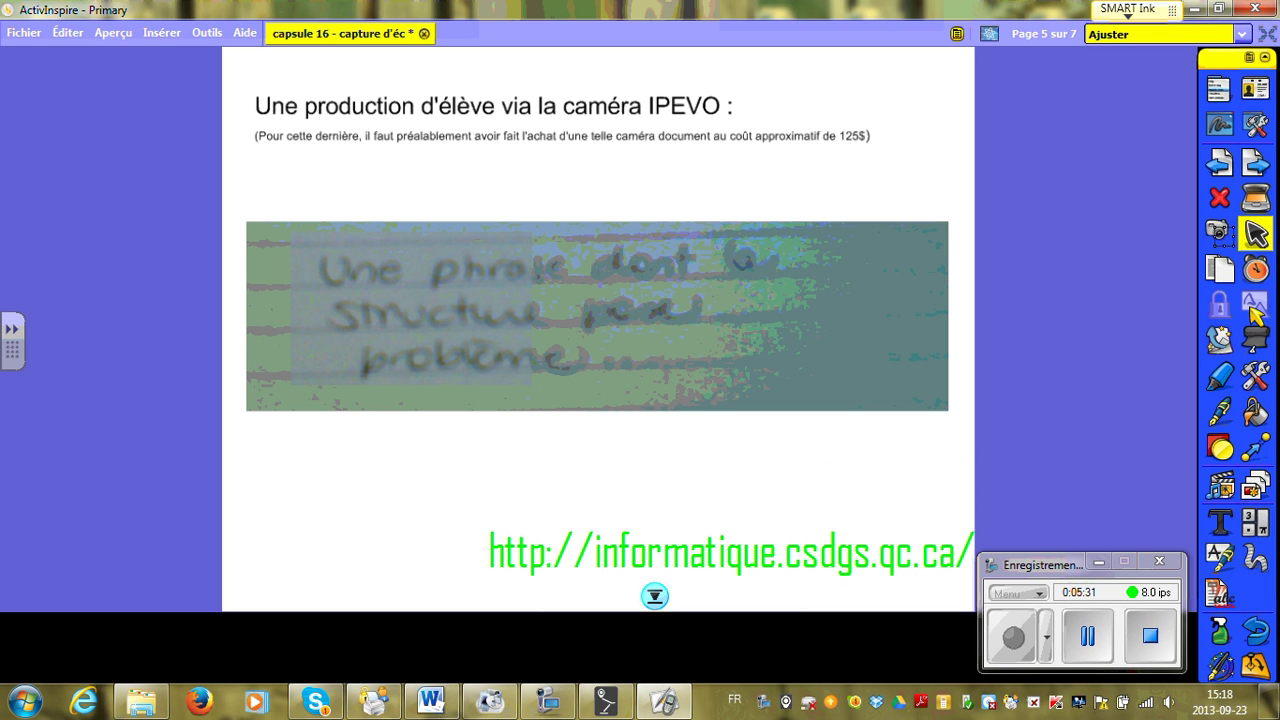
Step: Annotate the handwritten sentence in yellow pen: circle "la", underline "phrase" with an arrow leading up from it, and strike through "problème"
click(1220, 410)
drag(722, 232, 756, 229)
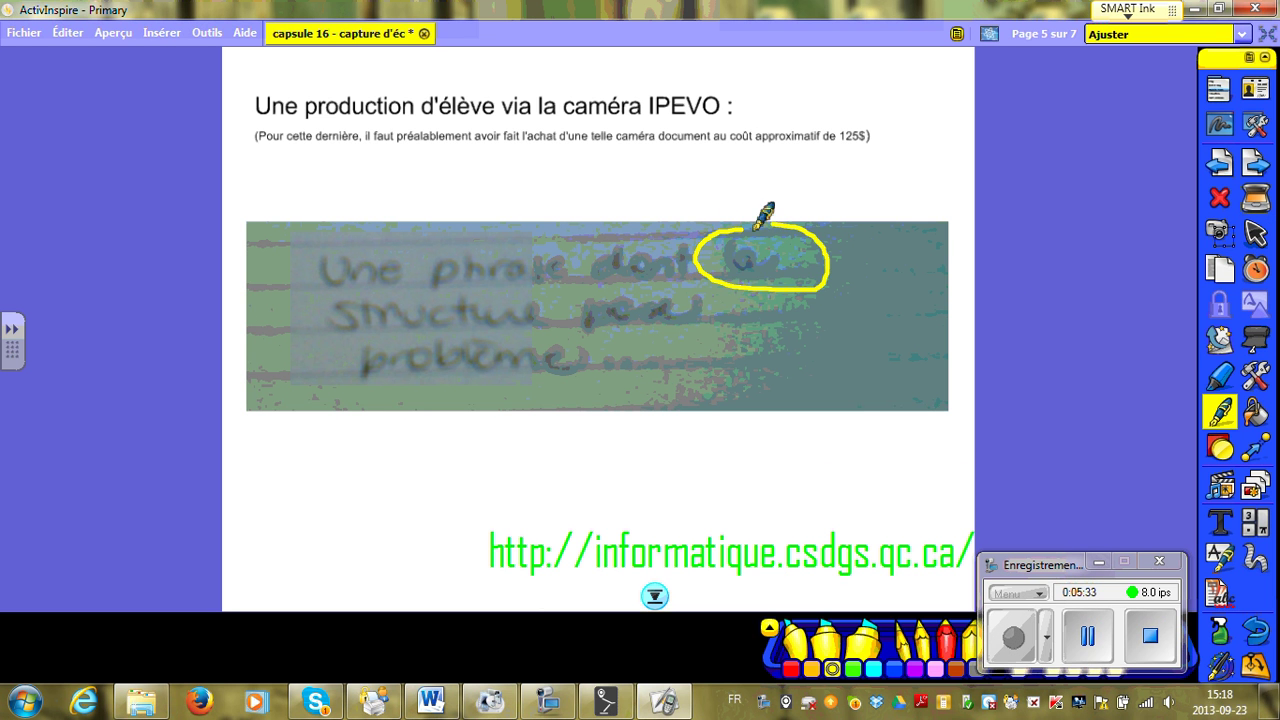
mouse_move(474, 293)
mouse_down()
mouse_move(570, 300)
mouse_move(663, 205)
mouse_up()
drag(540, 361, 558, 355)
drag(507, 349, 509, 355)
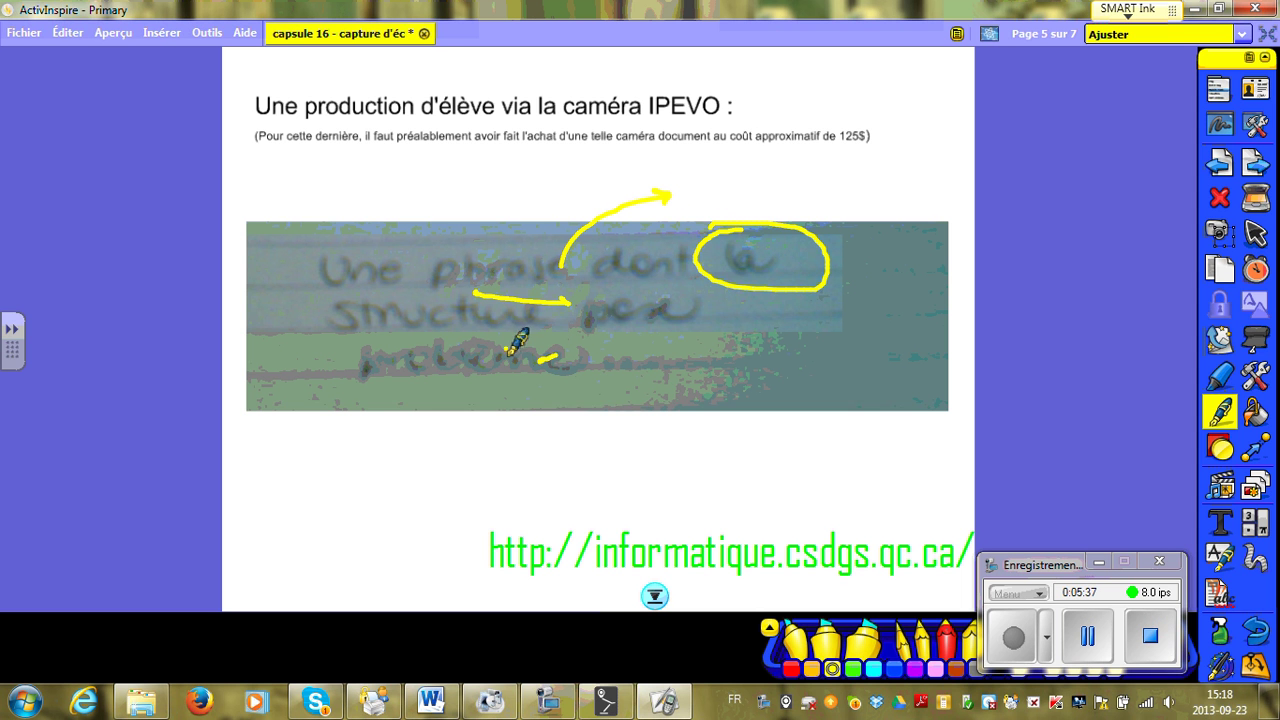
drag(368, 358, 540, 353)
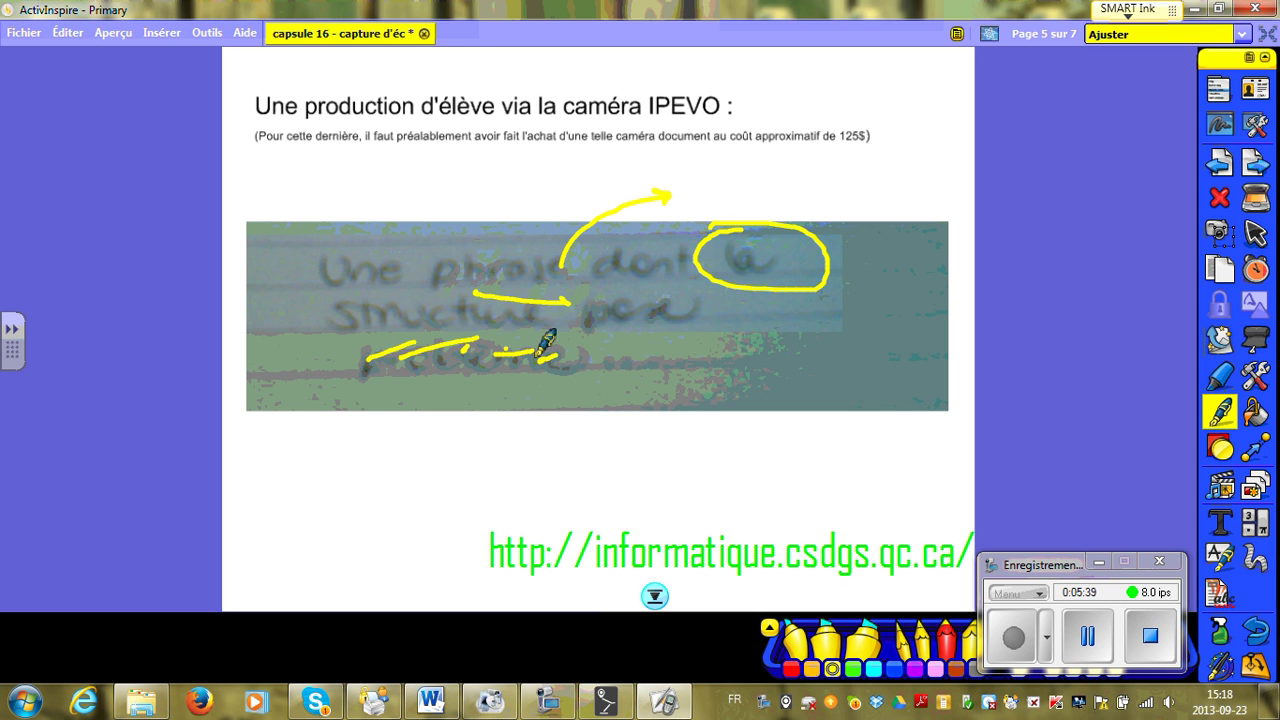
drag(410, 352, 489, 345)
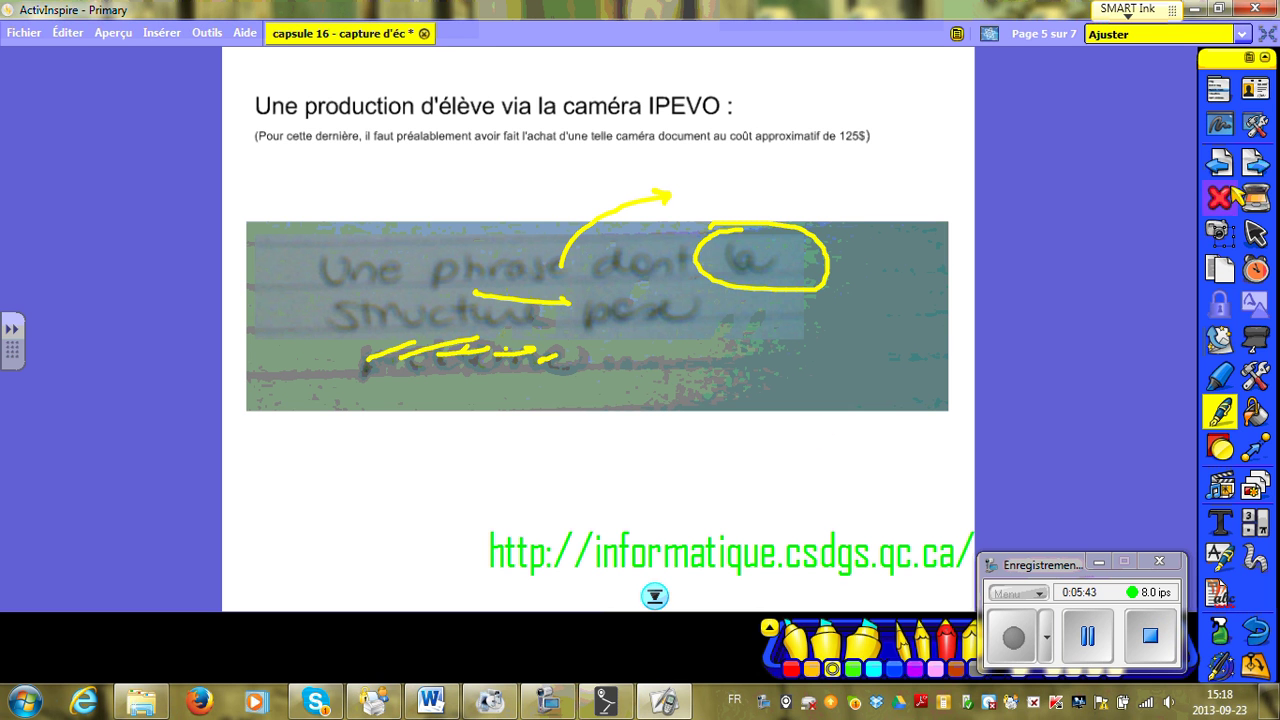
click(1256, 233)
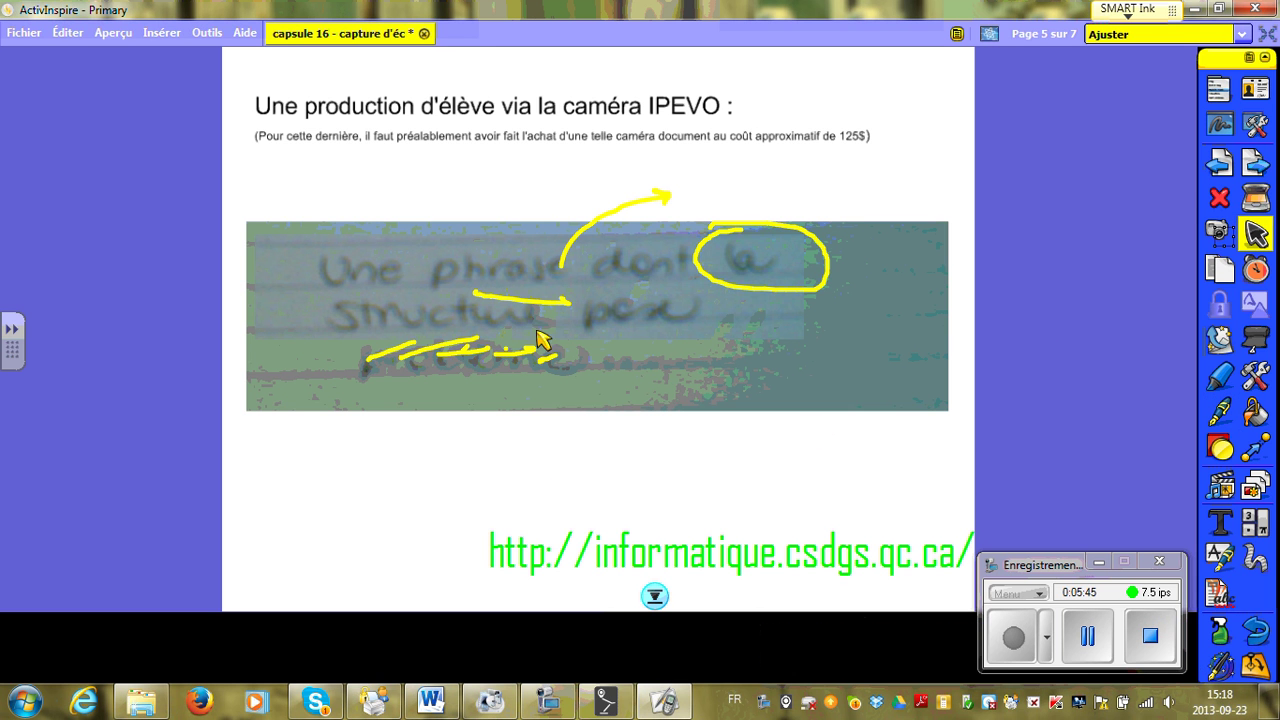
Step: View the file commands for saving the flipchart without choosing any, and go to page 6
click(14, 30)
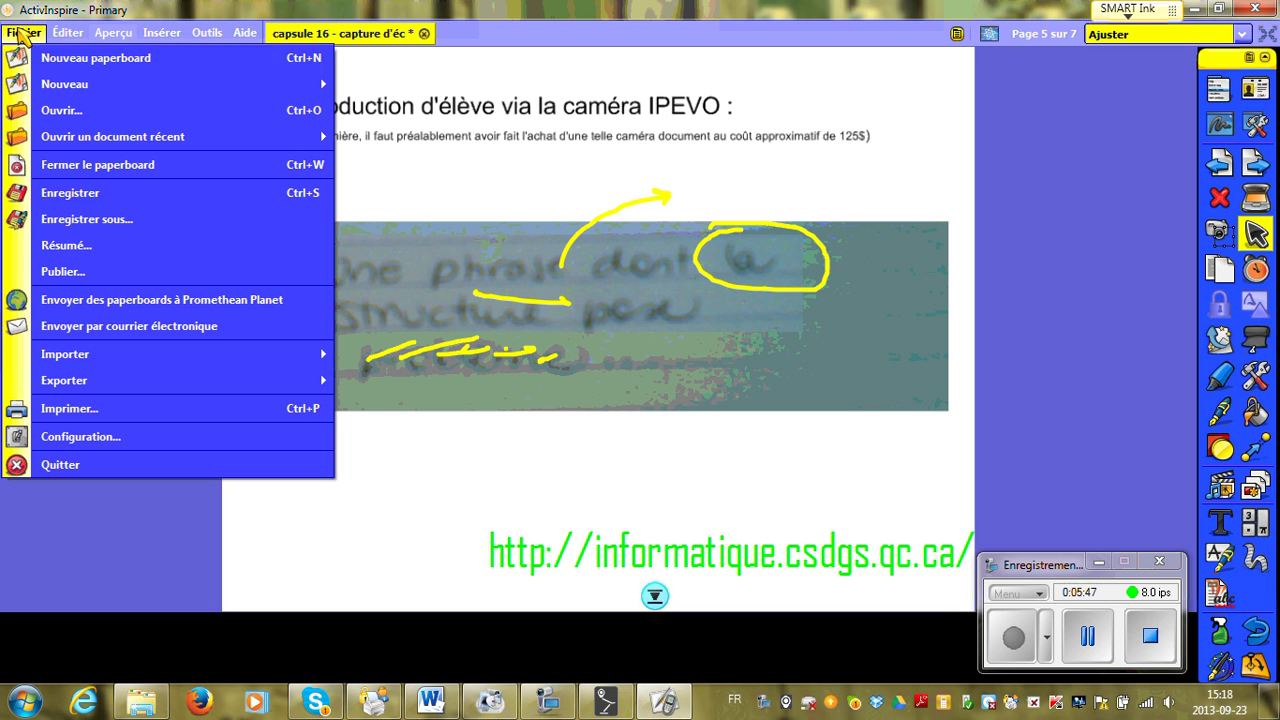
click(451, 552)
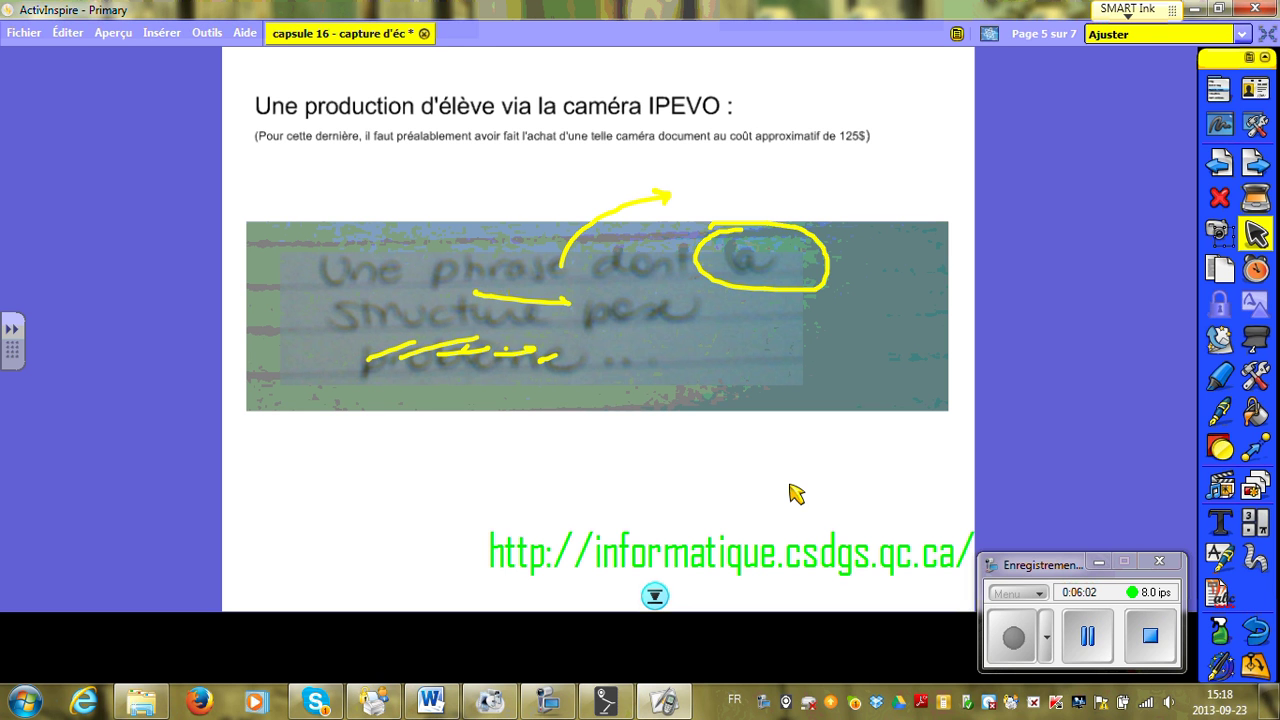
click(1255, 163)
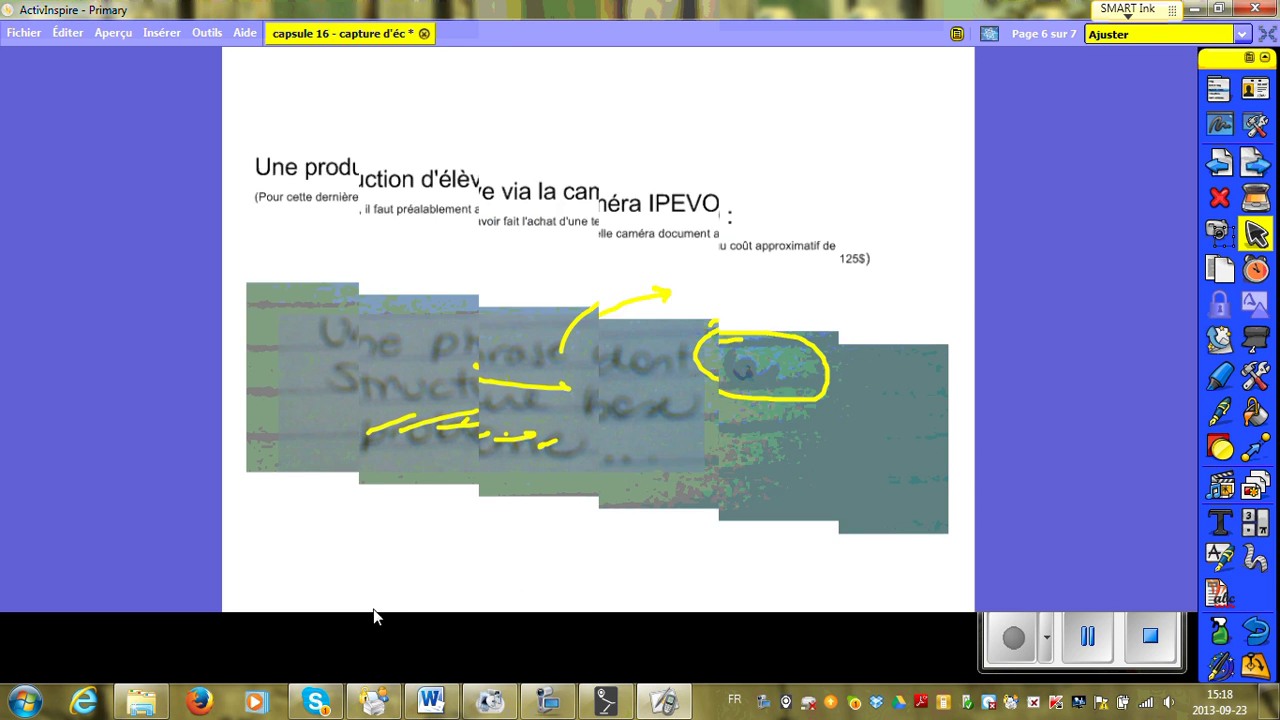